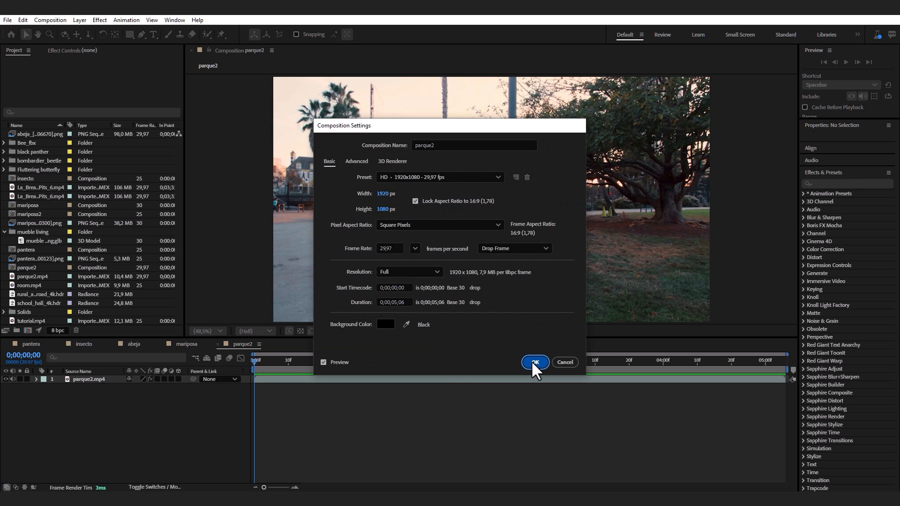
# Step: Accept the parque2 composition settings and run Track Camera on the parque2.mp4 layer
pyautogui.click(534, 362)
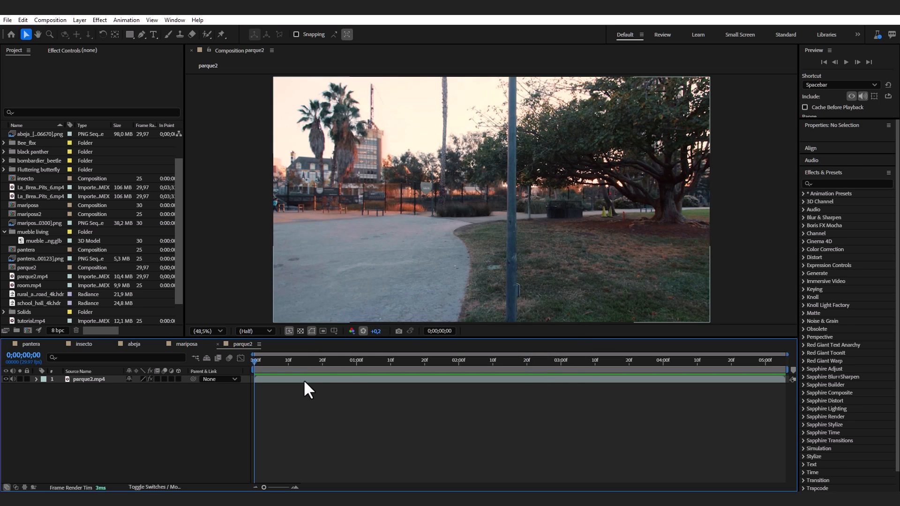
pyautogui.rightClick(304, 379)
pyautogui.moveTo(368, 262)
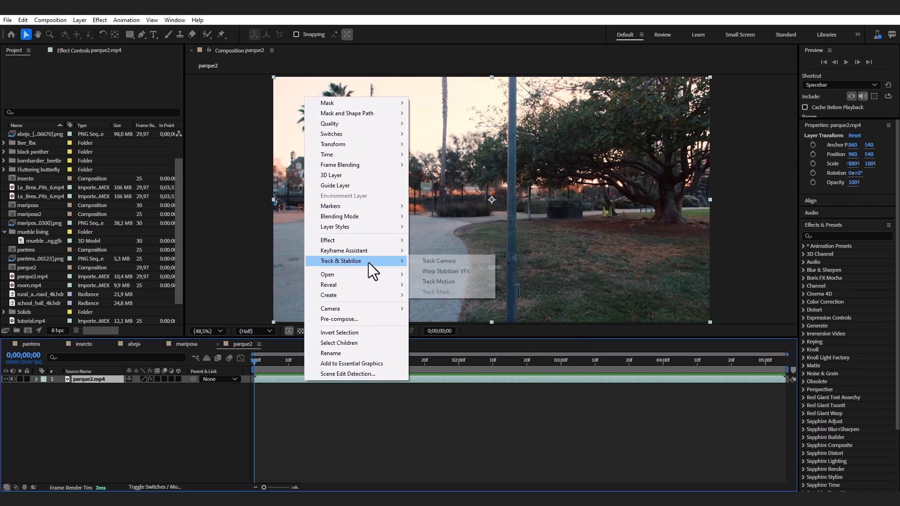
pyautogui.click(426, 261)
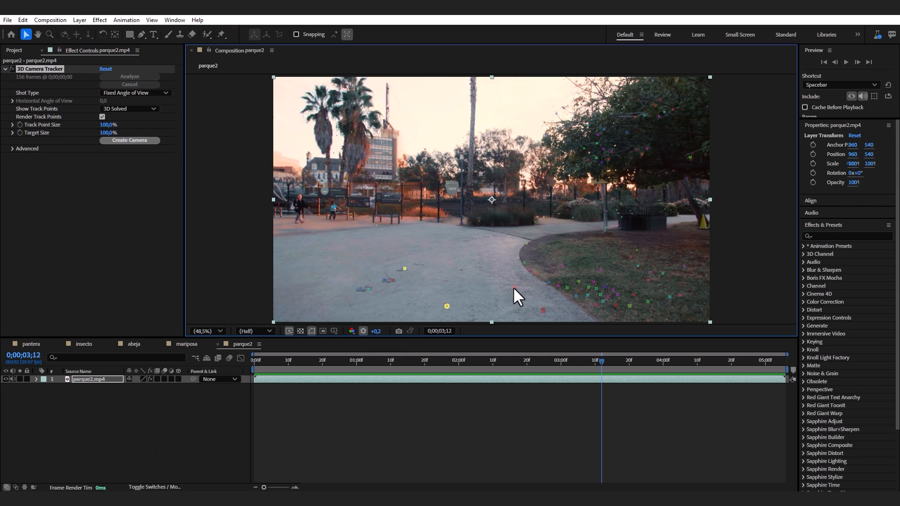
# Step: Select track points across the paved ground so the target lies flat, and create a solid and camera from them
pyautogui.keyDown('shift'); pyautogui.click(514, 287); pyautogui.keyUp('shift')
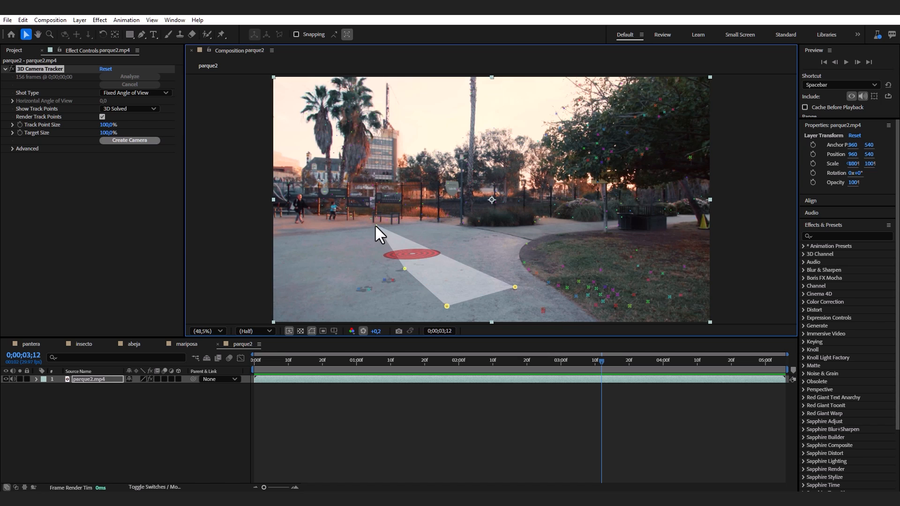
pyautogui.rightClick(415, 251)
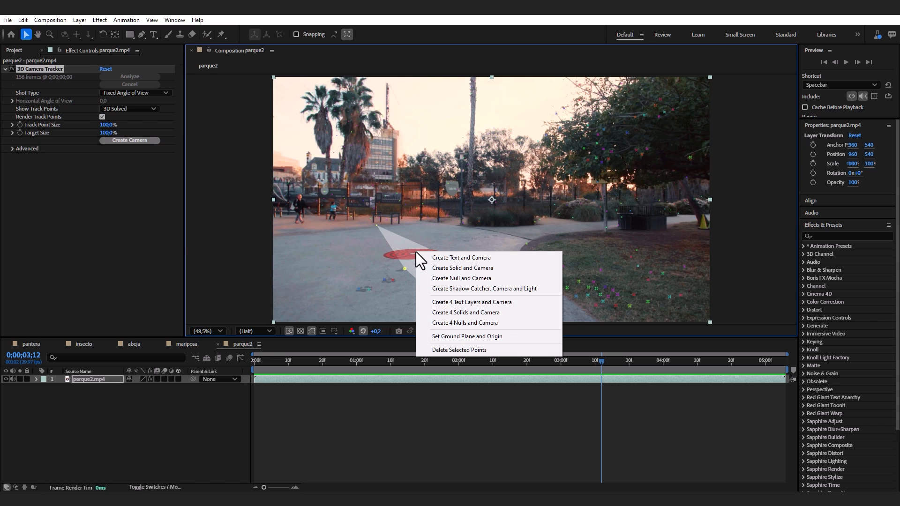
pyautogui.click(465, 268)
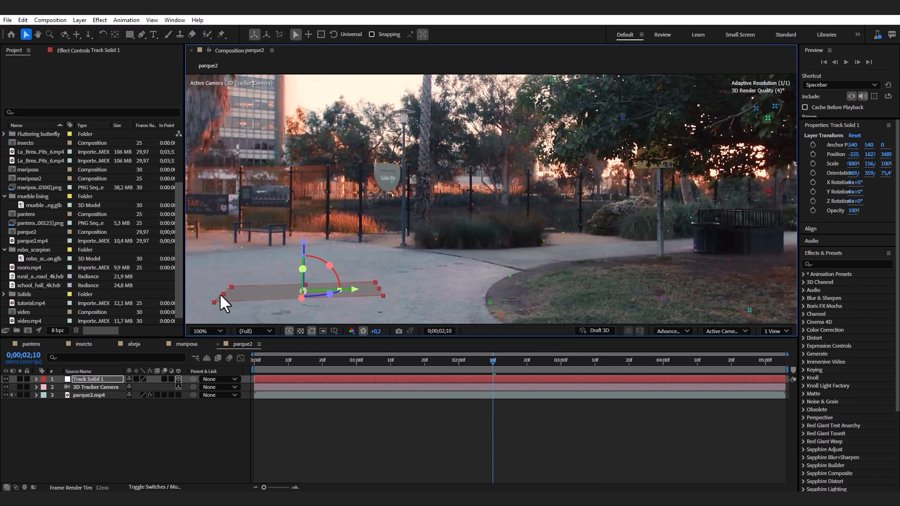
# Step: Scale up Track Solid 1 so it covers a wide area of the paved ground
pyautogui.scroll(2, 219, 293)
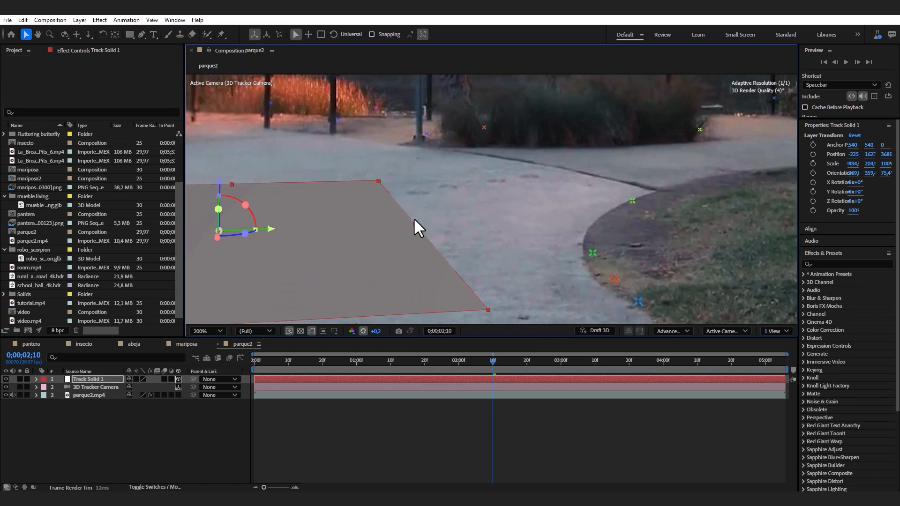
pyautogui.moveTo(414, 221); pyautogui.dragTo(417, 224)
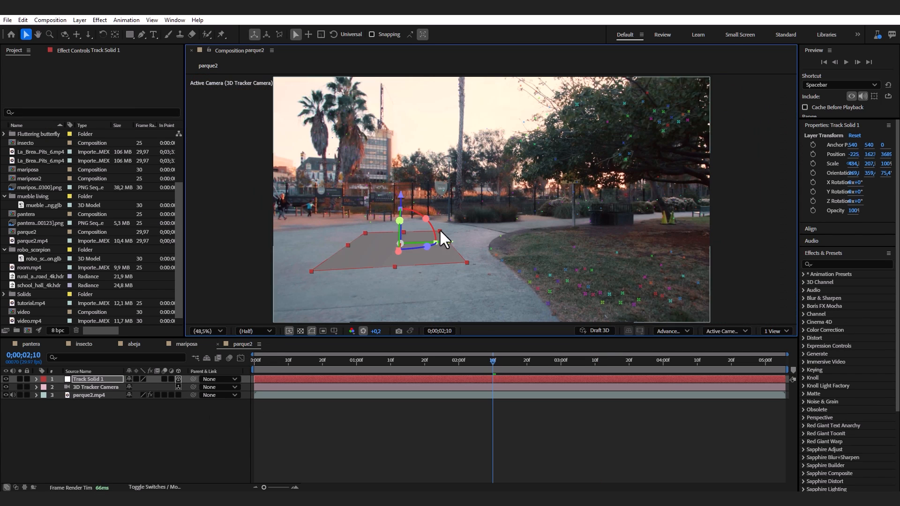
pyautogui.moveTo(331, 241); pyautogui.dragTo(397, 313)
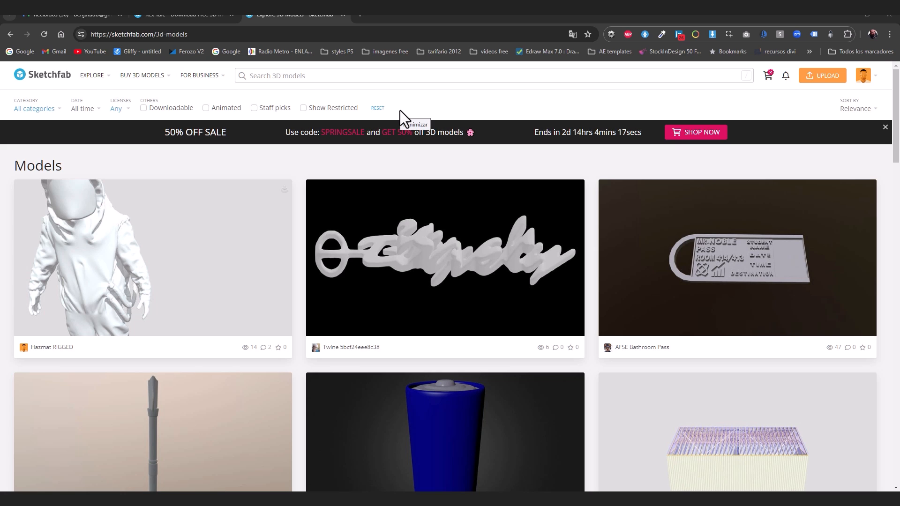
# Step: On Sketchfab, filter the 3D models to downloadable and animated ones and open the Dirty Rob WIP model
pyautogui.click(143, 108)
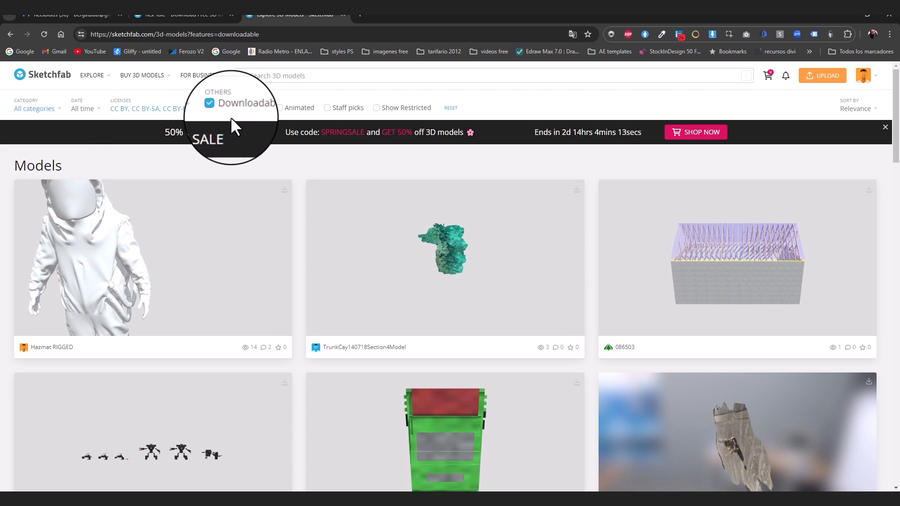
pyautogui.click(281, 108)
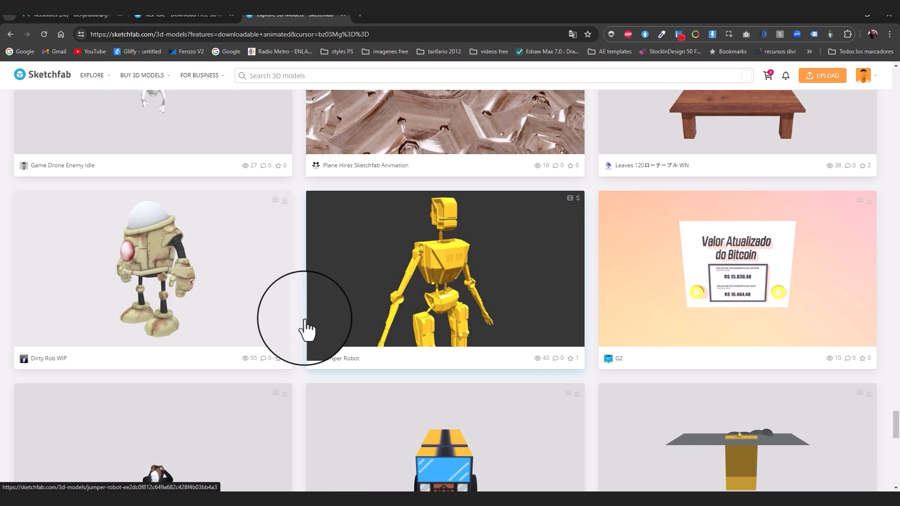
pyautogui.click(183, 277)
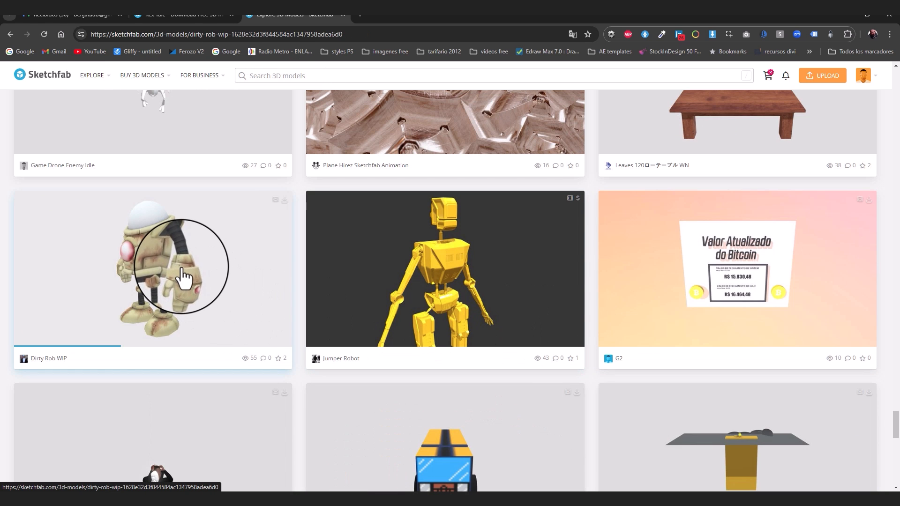
# Step: Inspect the Dirty Rob WIP model and its available download formats, particularly GLB
pyautogui.moveTo(361, 285); pyautogui.dragTo(508, 283)
pyautogui.scroll(-4, 91, 363)
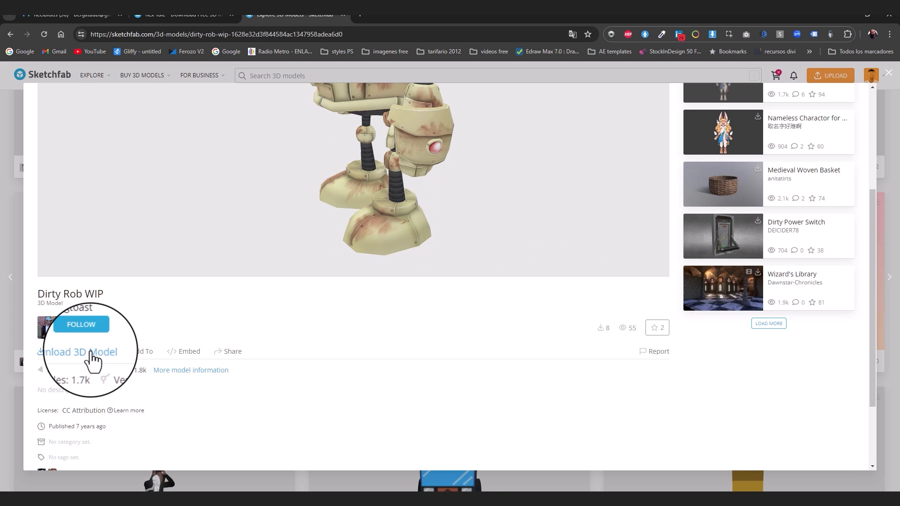
pyautogui.click(92, 355)
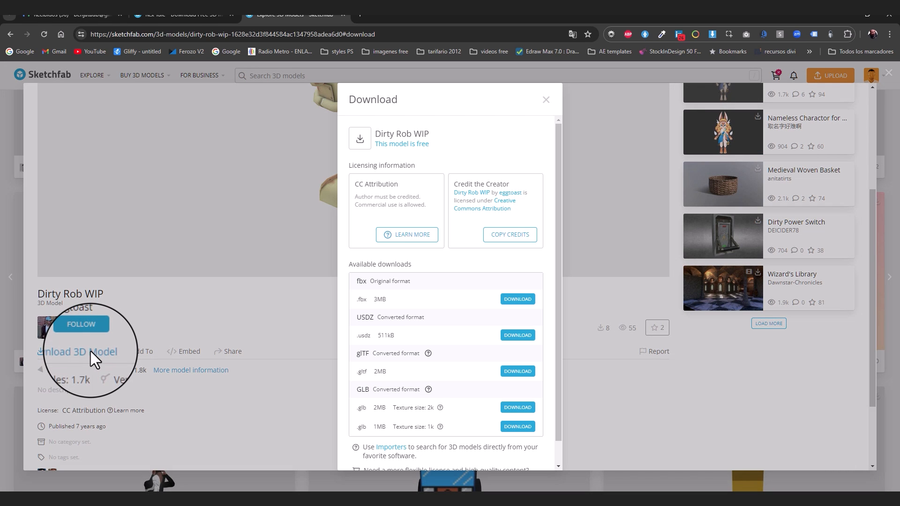
pyautogui.moveTo(350, 391); pyautogui.dragTo(423, 392)
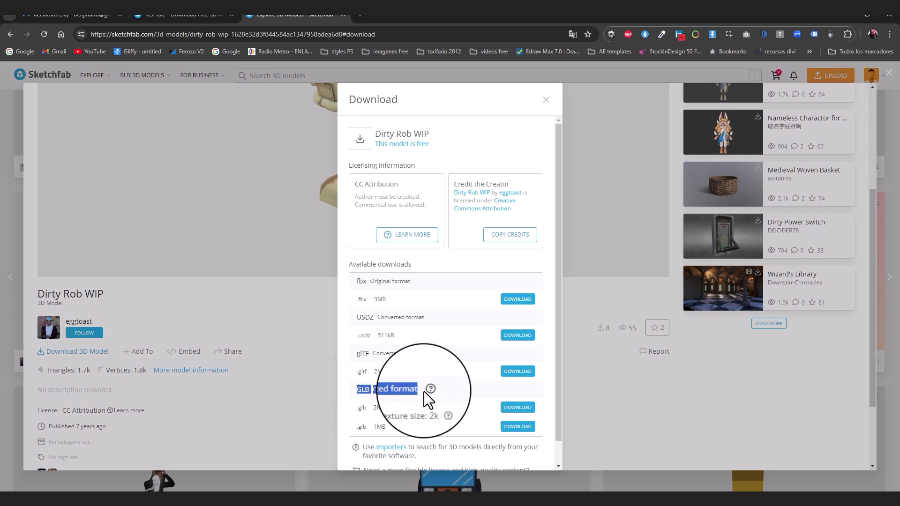
# Step: Switch to After Effects and import the robo_scorpion.glb 3D model into the project
pyautogui.moveTo(55, 151)
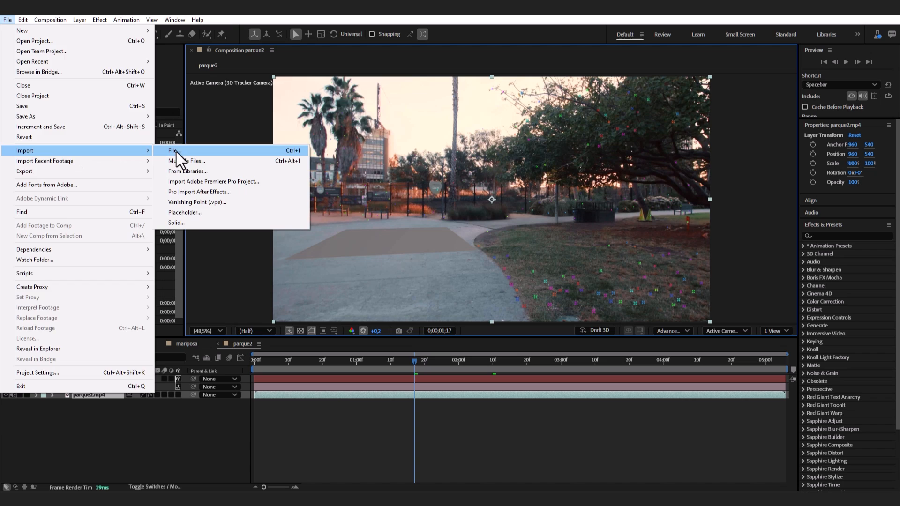
pyautogui.click(176, 152)
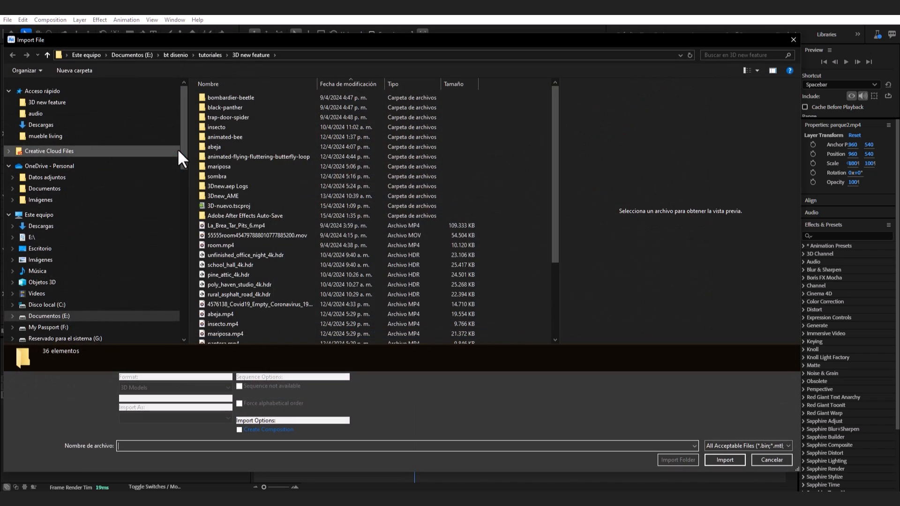
pyautogui.scroll(-2, 237, 235)
pyautogui.click(230, 334)
pyautogui.click(724, 459)
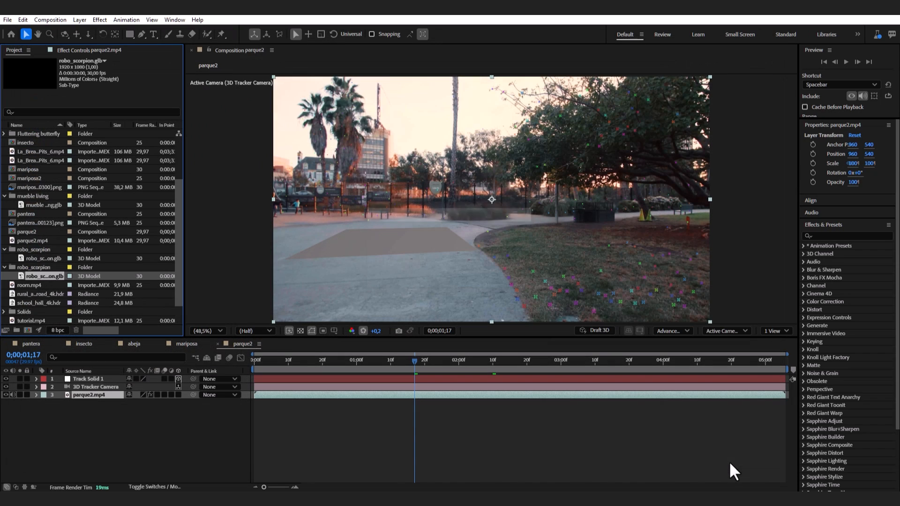
# Step: Add robo_scorpion.glb to the parque2 composition above Track Solid 1 and increase its object scale in the model settings
pyautogui.moveTo(41, 276); pyautogui.dragTo(76, 377)
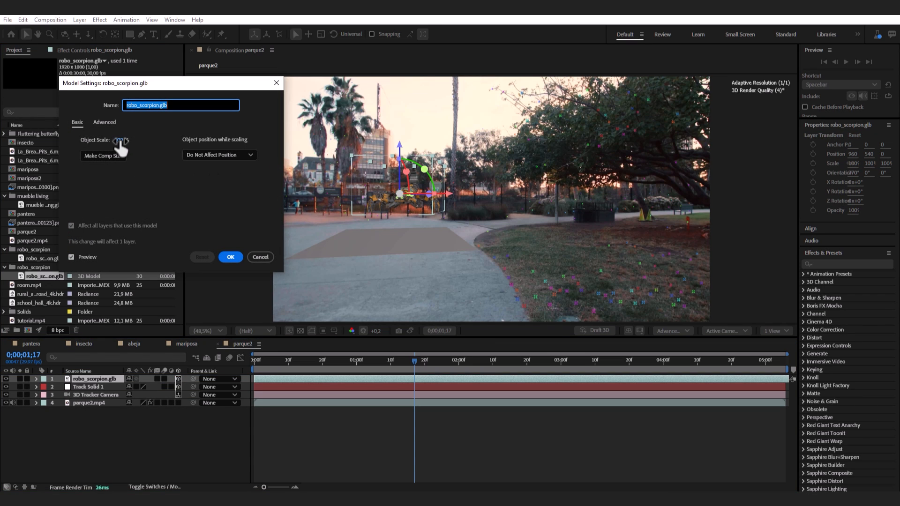
pyautogui.moveTo(119, 140); pyautogui.dragTo(131, 141)
pyautogui.click(230, 257)
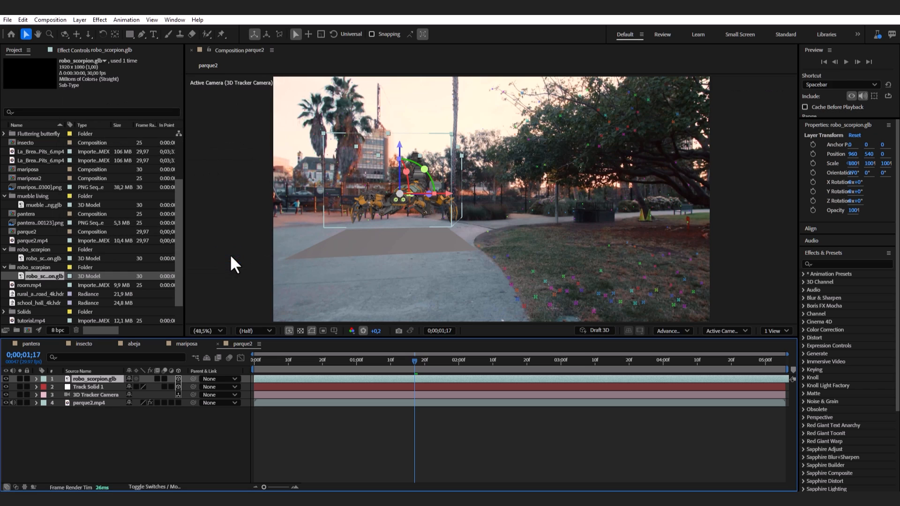
# Step: Copy Track Solid 1's position to the robo_scorpion.glb layer and raise the model to a Y position of 1250,2
pyautogui.click(89, 386)
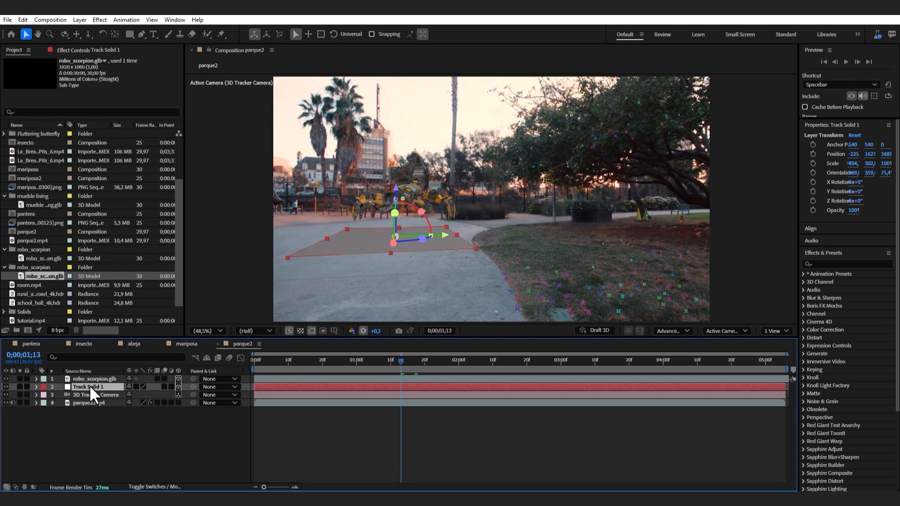
pyautogui.press('p')
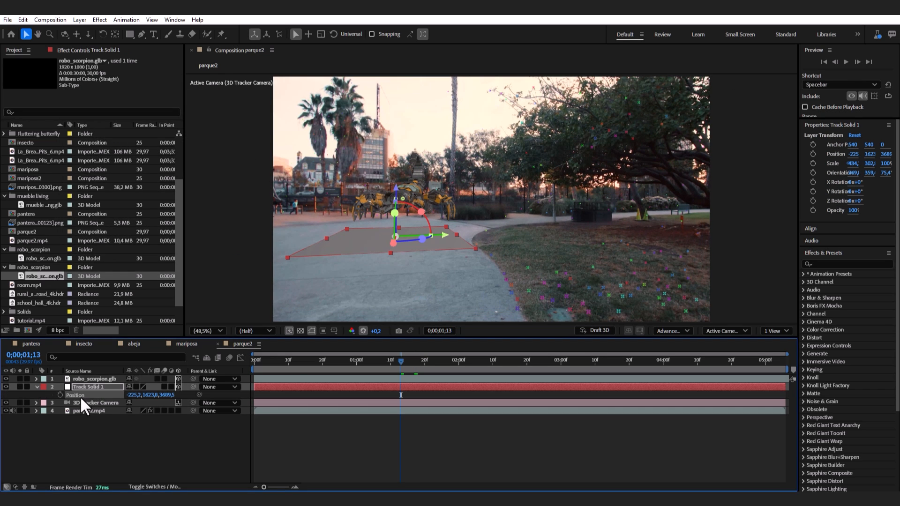
pyautogui.click(102, 376)
pyautogui.press('p')
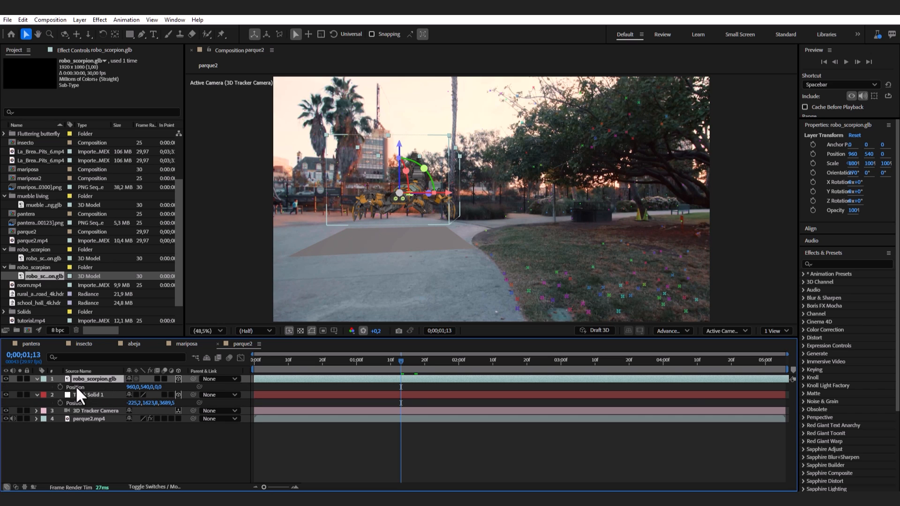
pyautogui.click(77, 386)
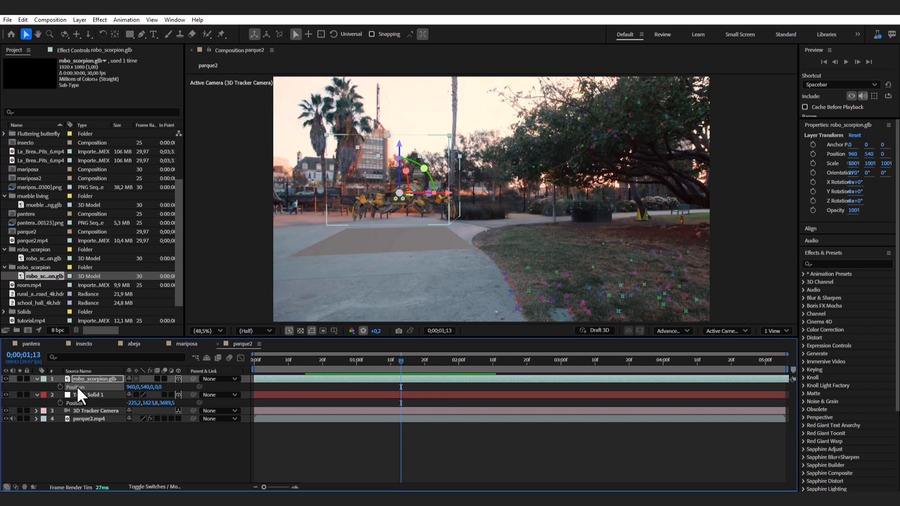
pyautogui.moveTo(291, 237); pyautogui.dragTo(296, 195)
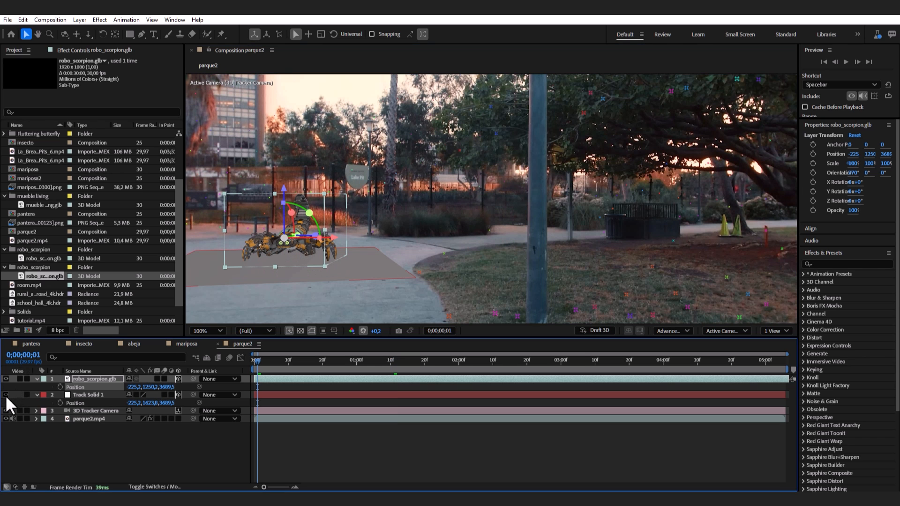
# Step: Hide Track Solid 1 and play back the composition to check how the scorpion sits on the ground
pyautogui.click(6, 395)
pyautogui.press('space')
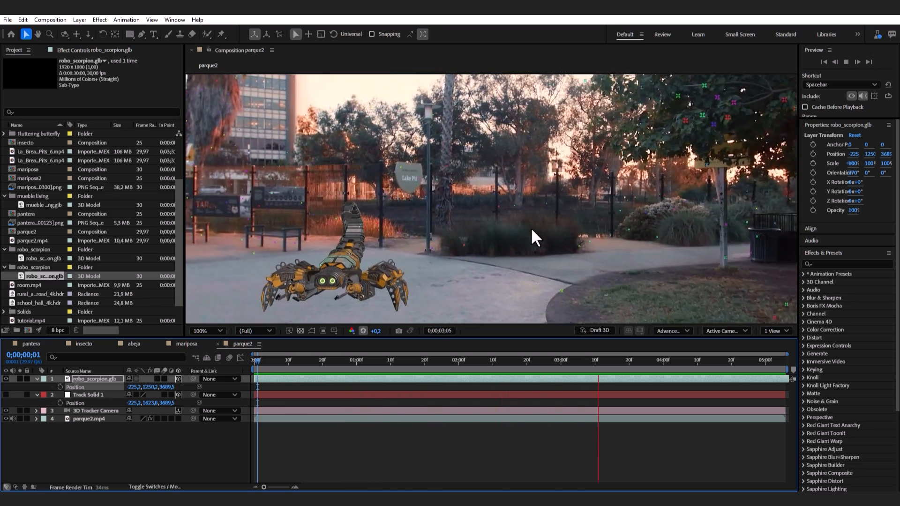
pyautogui.press('space')
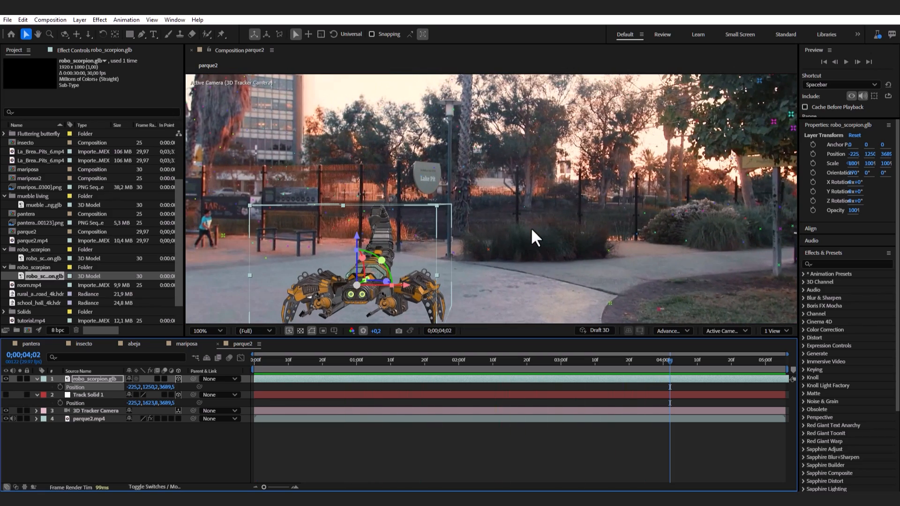
# Step: Set the robo_scorpion.glb layer's animation to Scene in its Animation Options
pyautogui.click(37, 378)
pyautogui.click(37, 378)
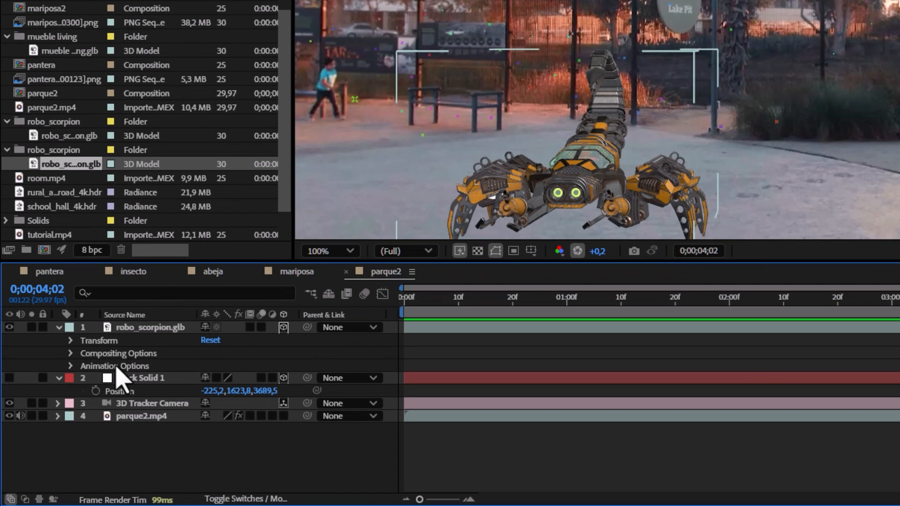
pyautogui.click(114, 366)
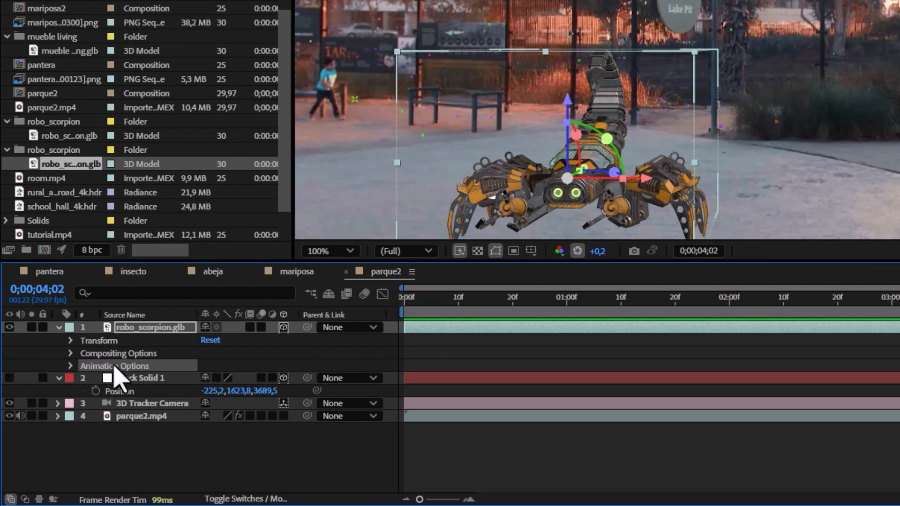
pyautogui.click(71, 365)
pyautogui.click(243, 377)
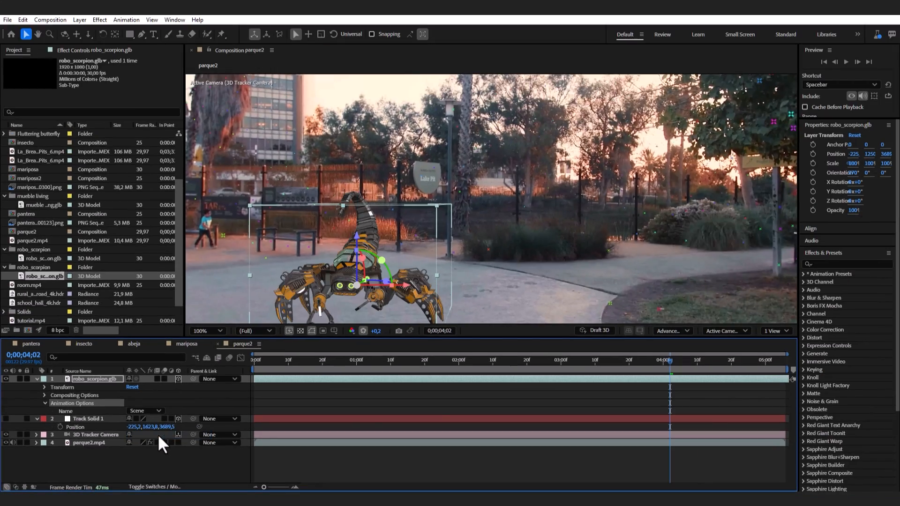
pyautogui.click(253, 416)
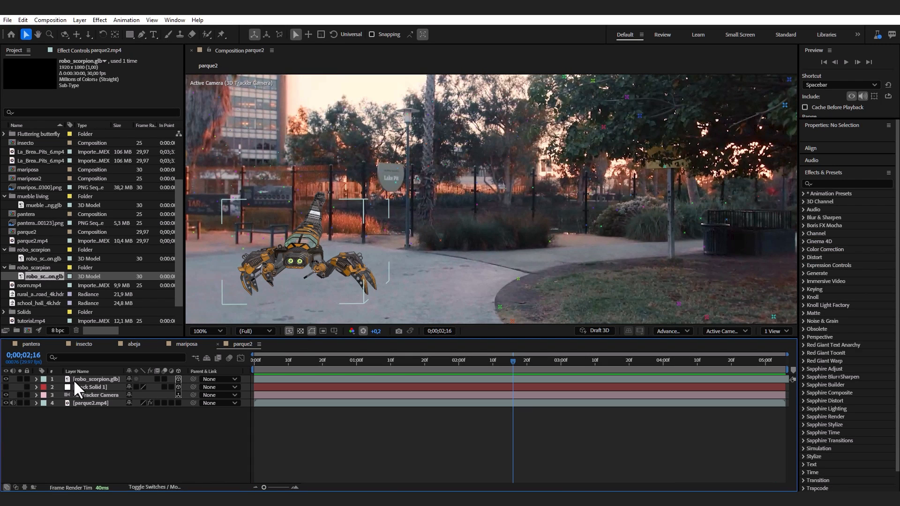
# Step: Duplicate the robo_scorpion.glb layer and rename the lower copy sombra
pyautogui.click(74, 378)
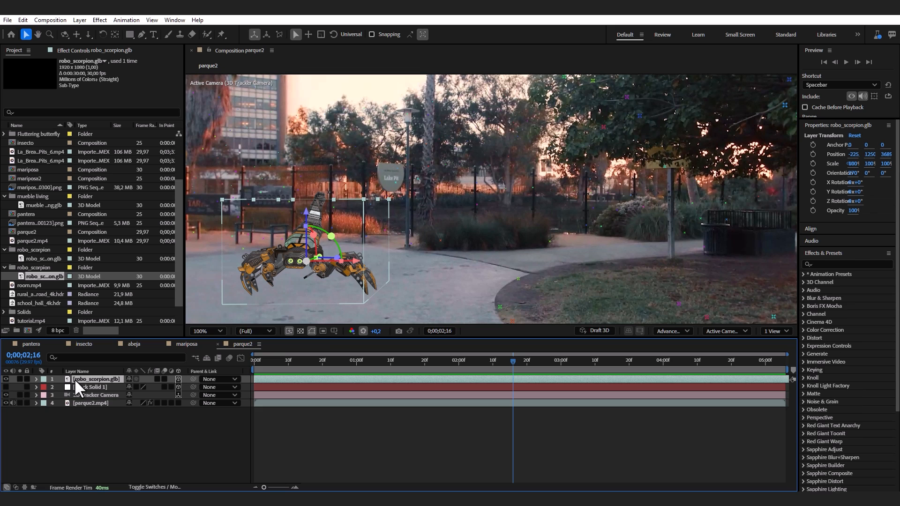
pyautogui.hotkey('ctrl', 'd')
pyautogui.click(81, 385)
pyautogui.press('Return')
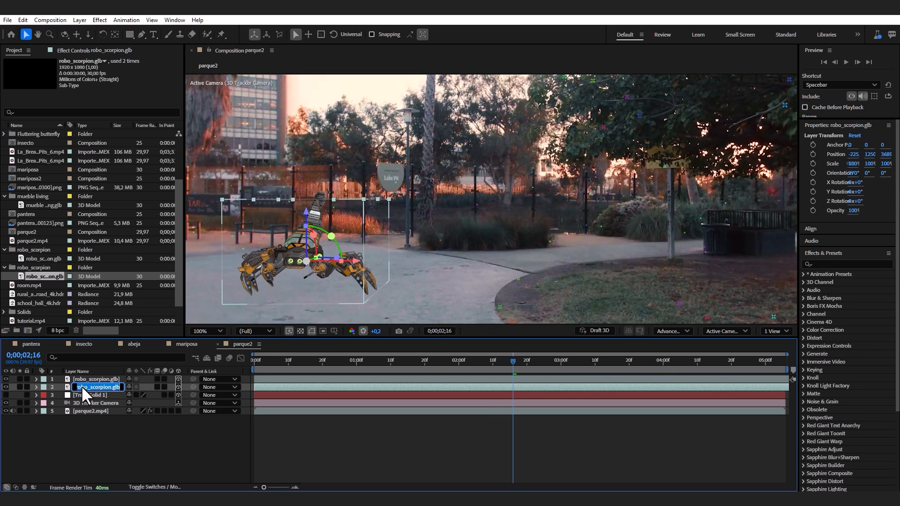
pyautogui.write('scmbra')
pyautogui.press('Return')
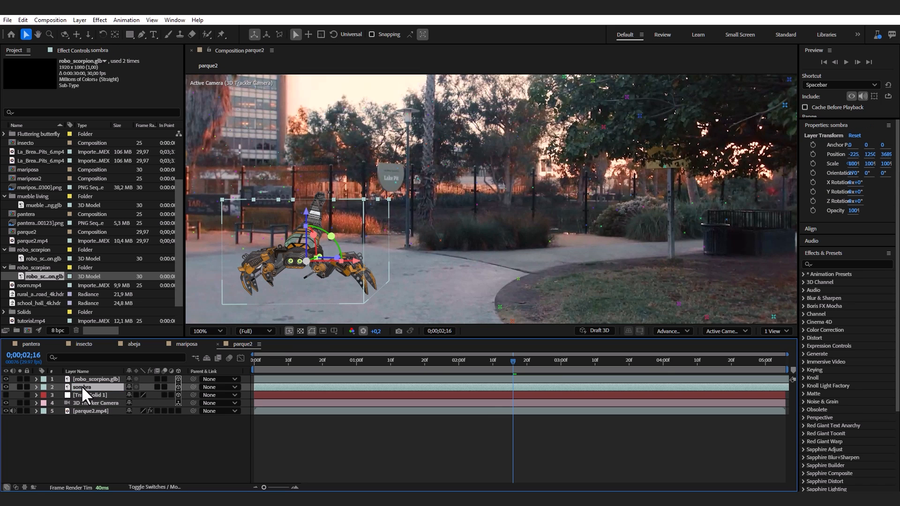
# Step: Set the sombra layer's Y rotation to 180° and move the flipped model down beneath the original scorpion
pyautogui.press('r')
pyautogui.moveTo(139, 411); pyautogui.dragTo(182, 413)
pyautogui.click(143, 413)
pyautogui.write('180')
pyautogui.click(150, 462)
pyautogui.moveTo(149, 396); pyautogui.dragTo(480, 356)
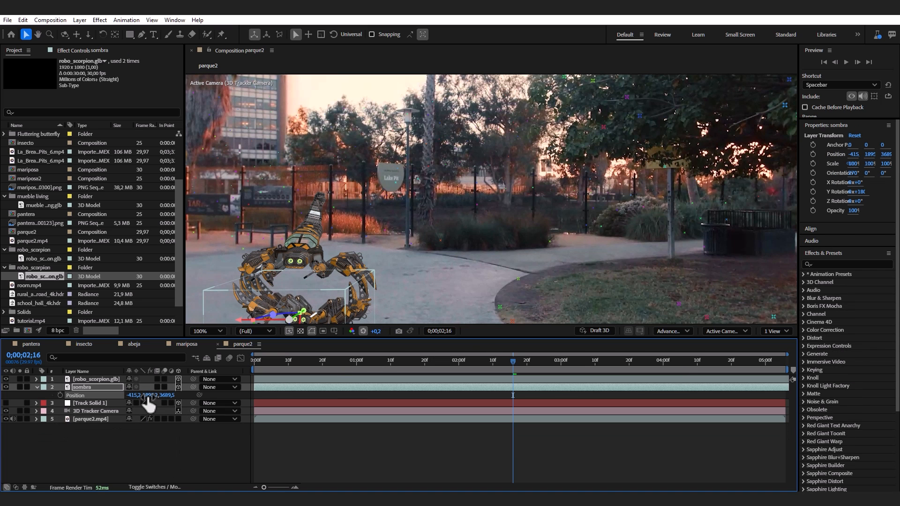
# Step: Adjust the sombra layer's position to -415,2, 2100,2, 4181,5 and scrub through the timeline to check the flipped model's alignment
pyautogui.moveTo(149, 404); pyautogui.dragTo(206, 402)
pyautogui.moveTo(434, 362); pyautogui.dragTo(490, 361)
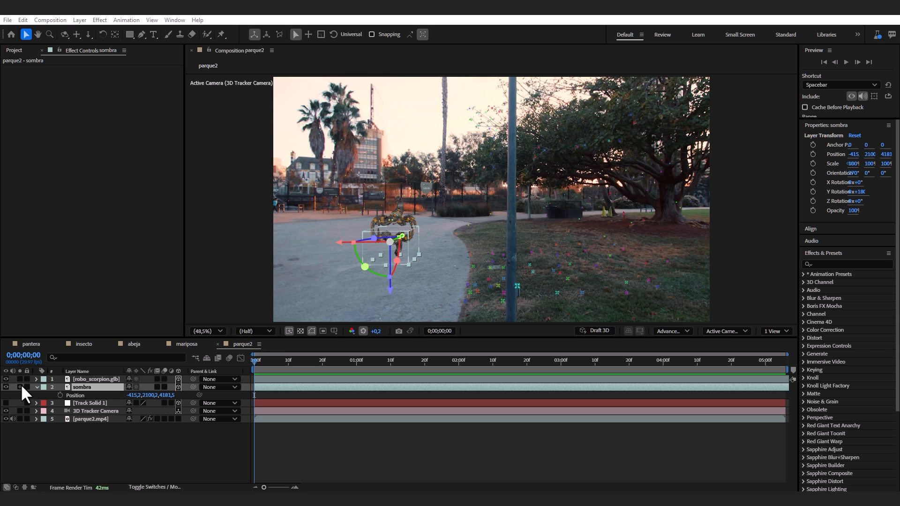
# Step: Solo the sombra layer and add the parque2 composition to the render queue
pyautogui.click(20, 386)
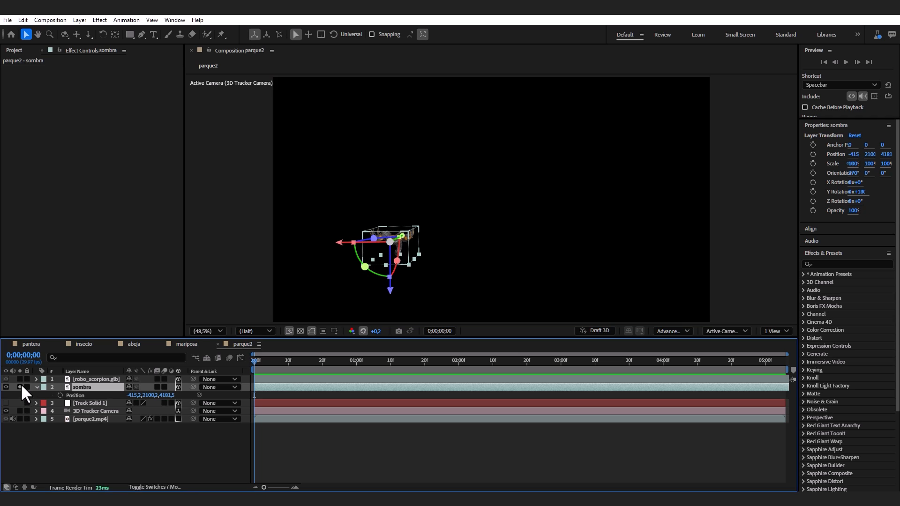
pyautogui.click(11, 20)
pyautogui.moveTo(63, 171)
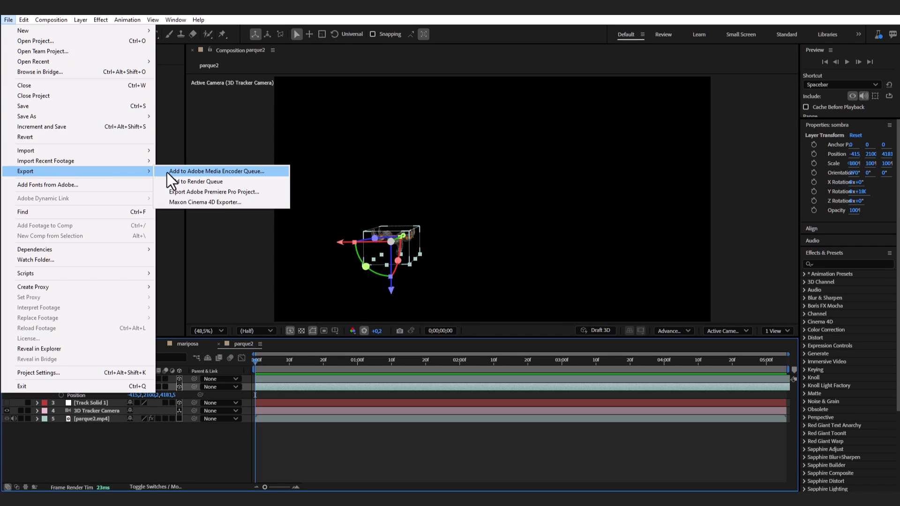
pyautogui.click(187, 181)
# Step: Set the new render item's output module to PNG Sequence format with RGB + Alpha channels
pyautogui.click(97, 424)
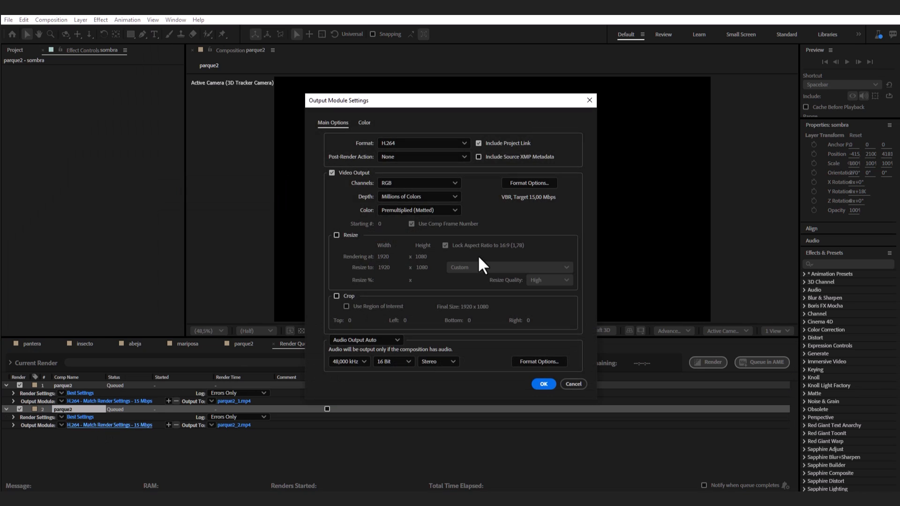
pyautogui.click(406, 143)
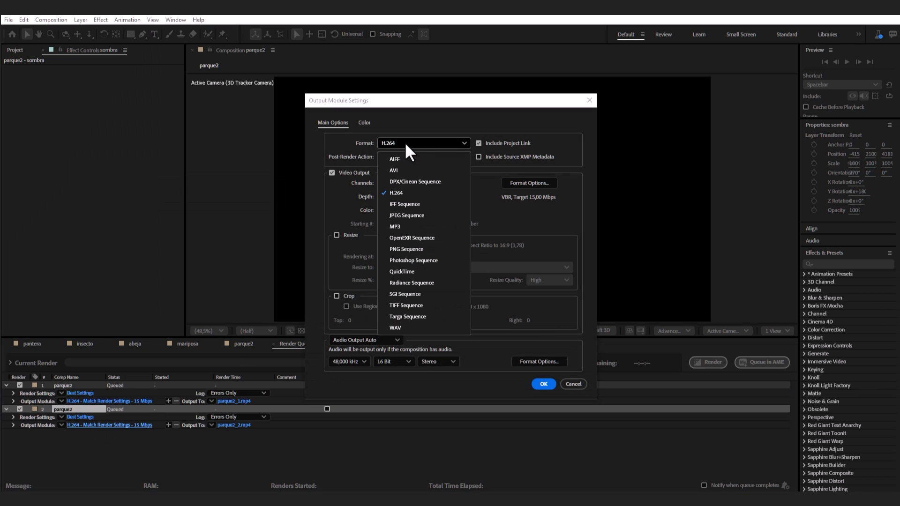
pyautogui.click(403, 248)
pyautogui.click(404, 183)
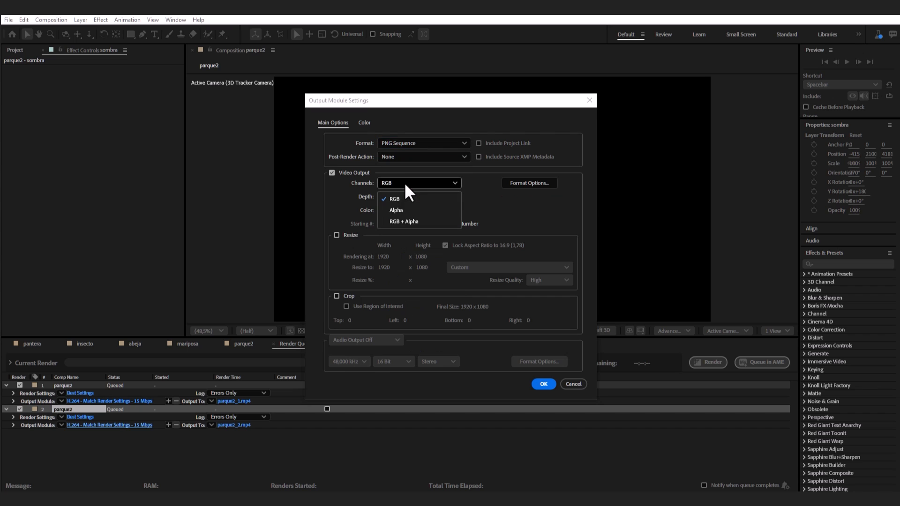
pyautogui.click(394, 222)
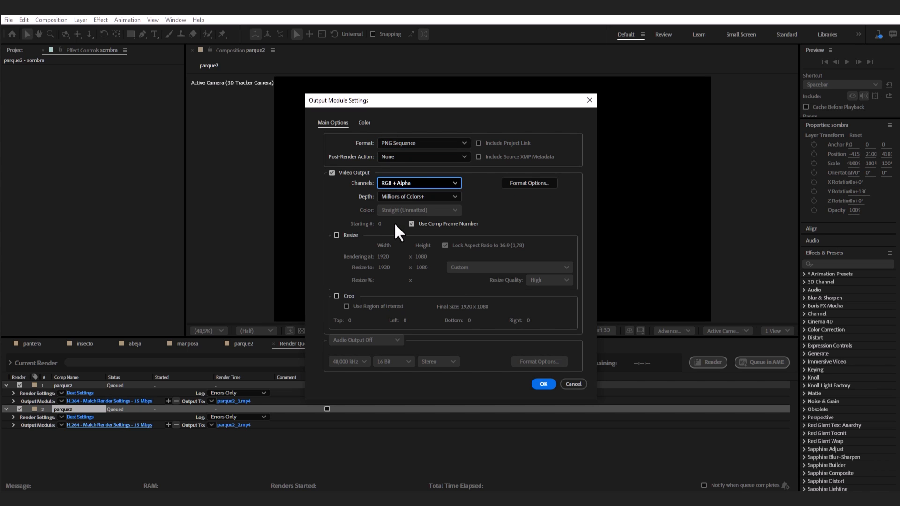
pyautogui.click(543, 384)
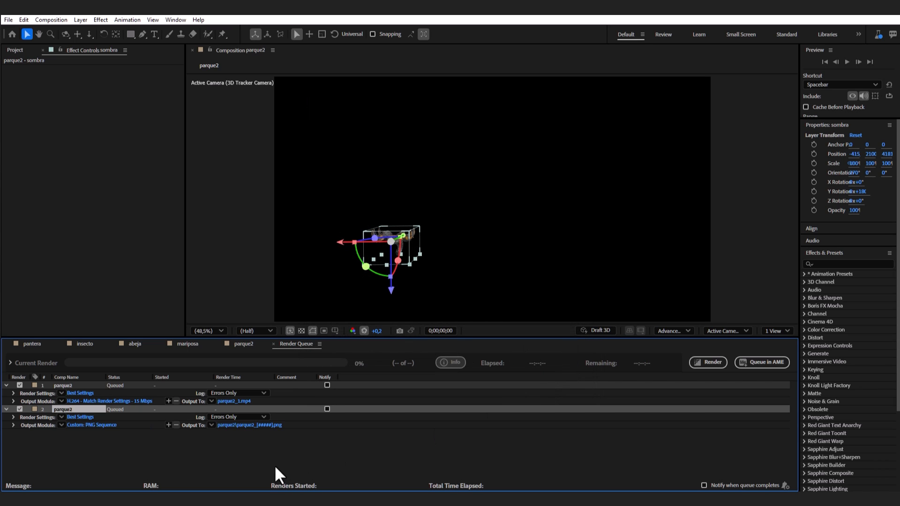
# Step: Output the sequence as escorpion into a new escorpion folder without saving in a subfolder, and start the render
pyautogui.click(249, 424)
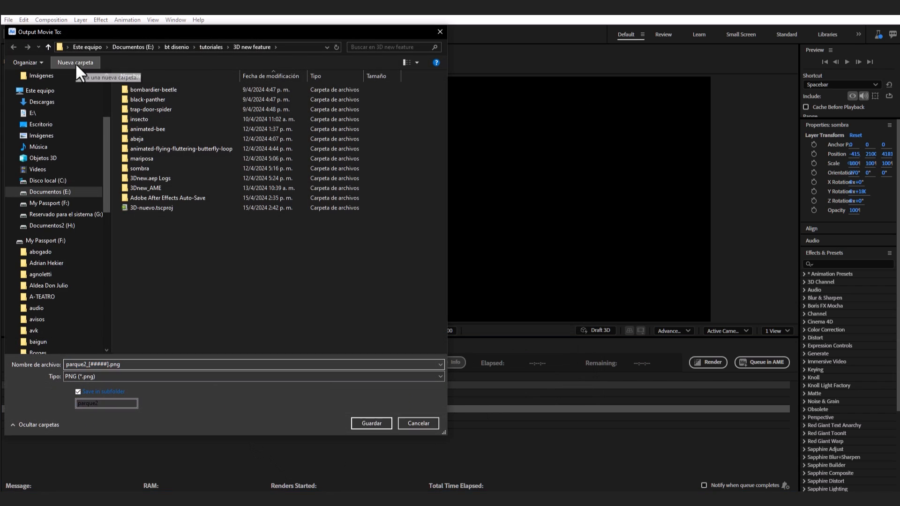
pyautogui.click(75, 62)
pyautogui.write('escorpion')
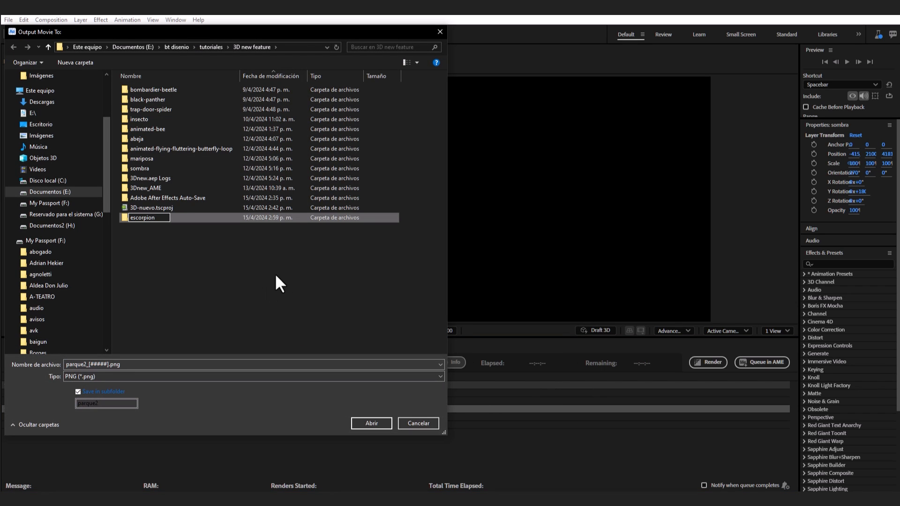
pyautogui.press('Return')
pyautogui.doubleClick(123, 216)
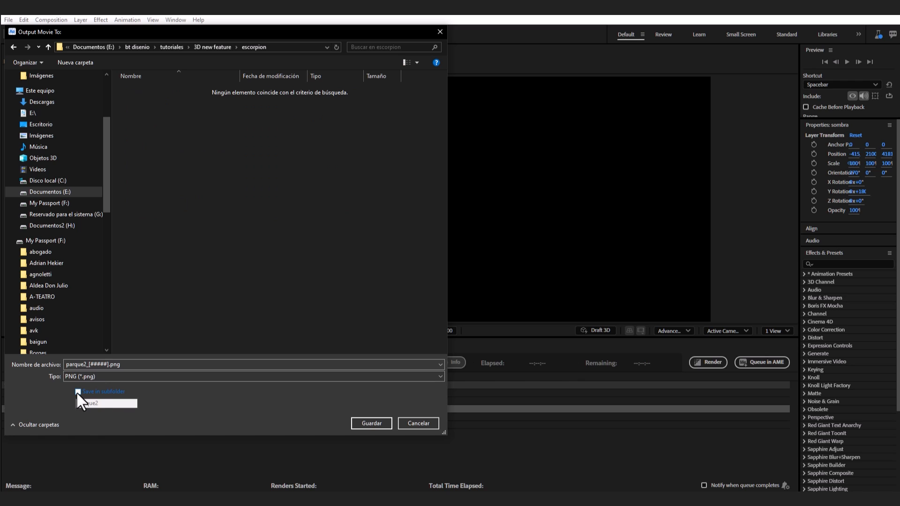
pyautogui.click(109, 364)
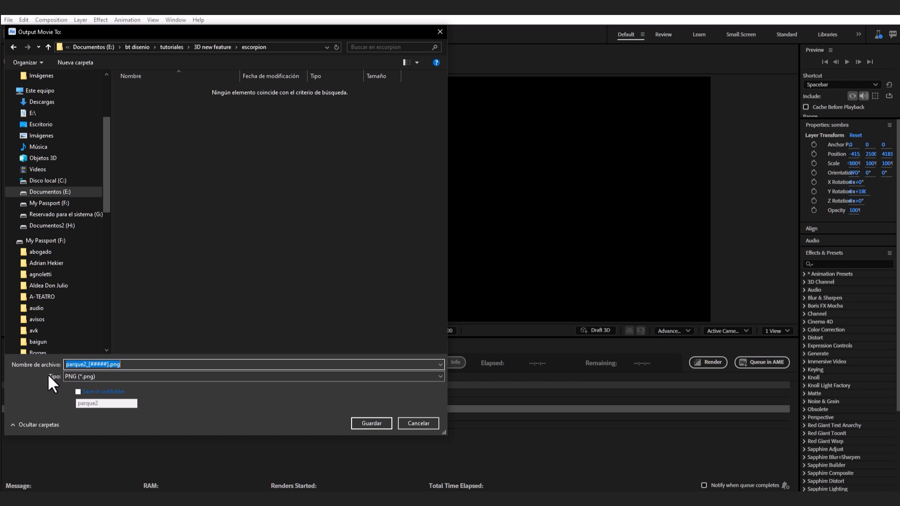
pyautogui.write('escorpion')
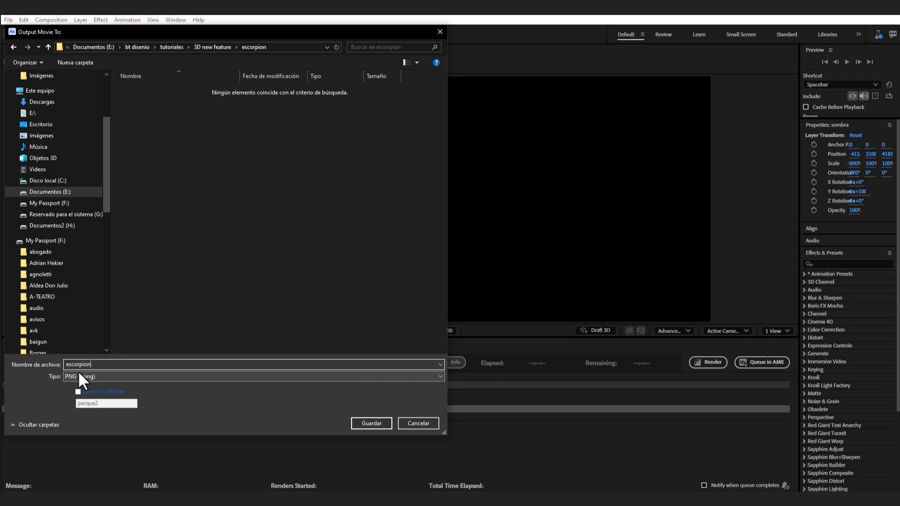
pyautogui.click(360, 422)
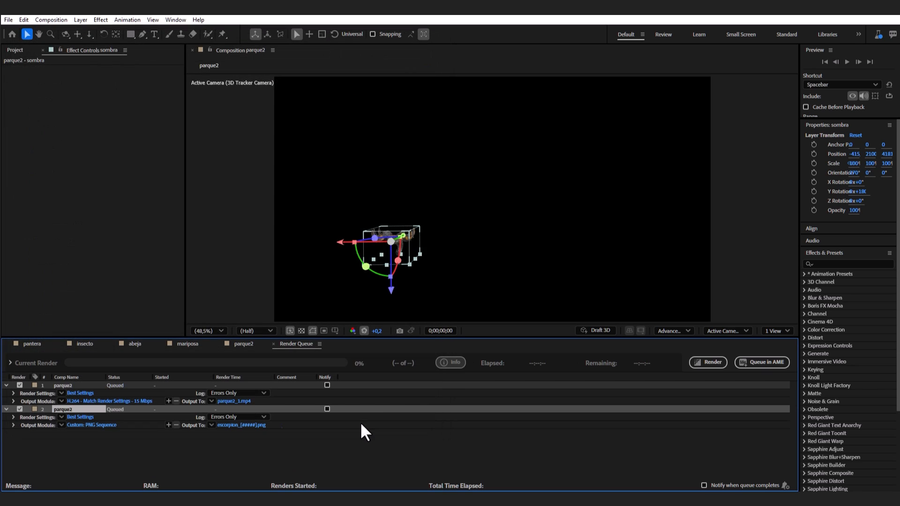
pyautogui.click(706, 365)
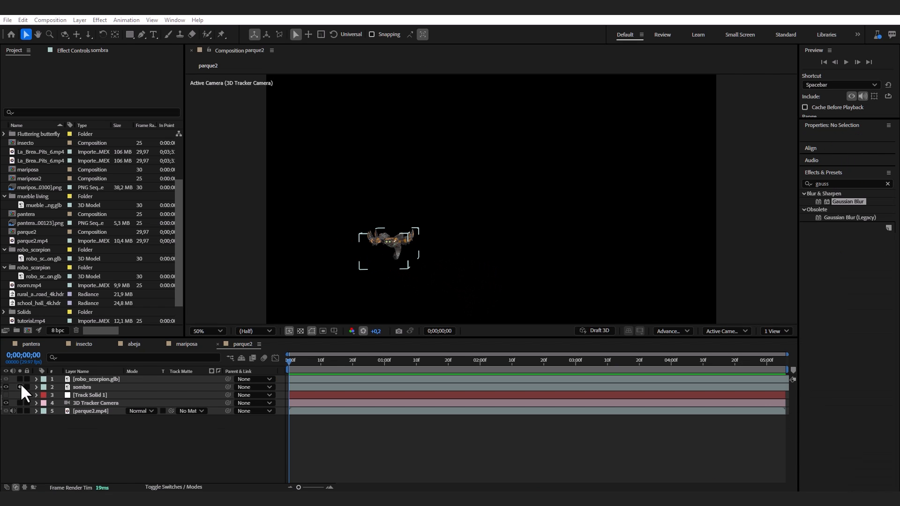
# Step: Turn off solo on the sombra layer and import the rendered frames from the escorpion folder as a PNG sequence
pyautogui.click(20, 387)
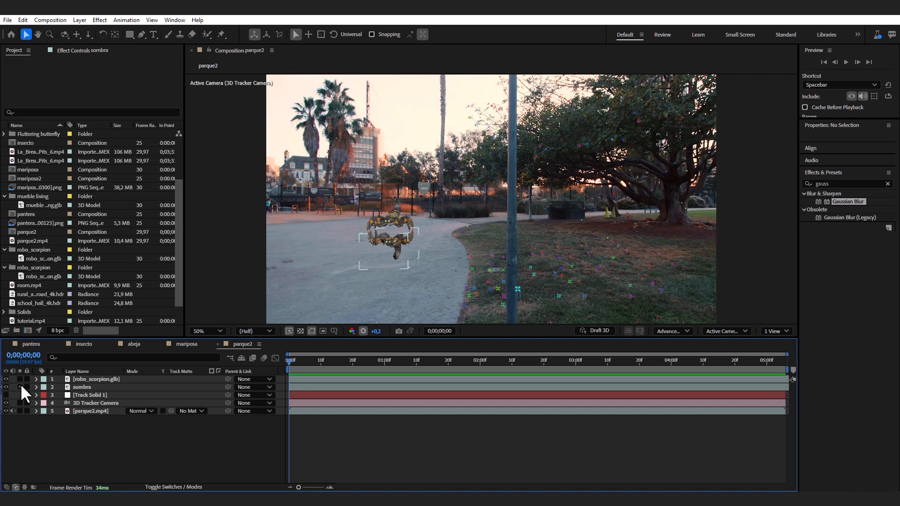
pyautogui.click(7, 19)
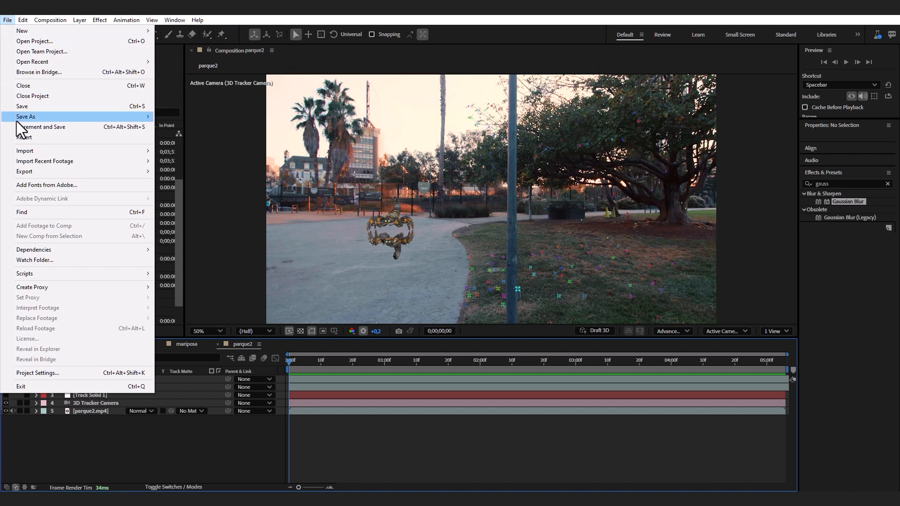
pyautogui.click(180, 151)
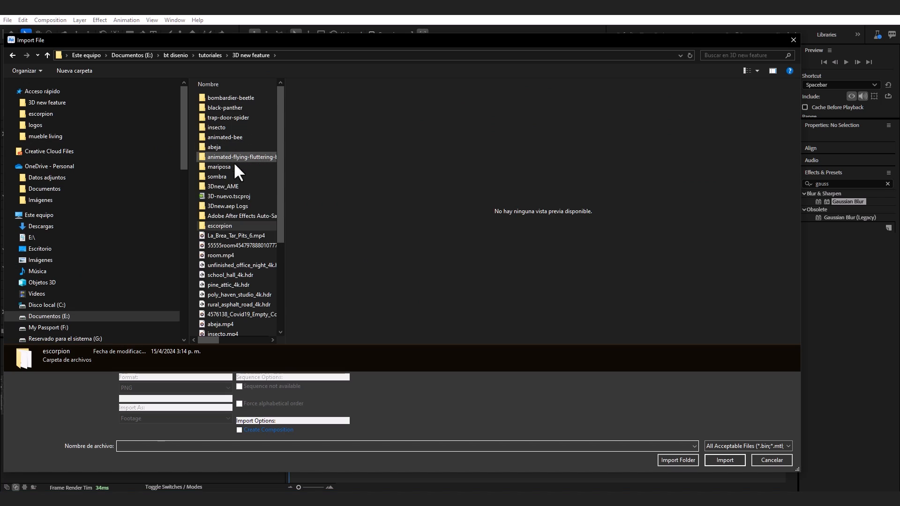
pyautogui.doubleClick(215, 227)
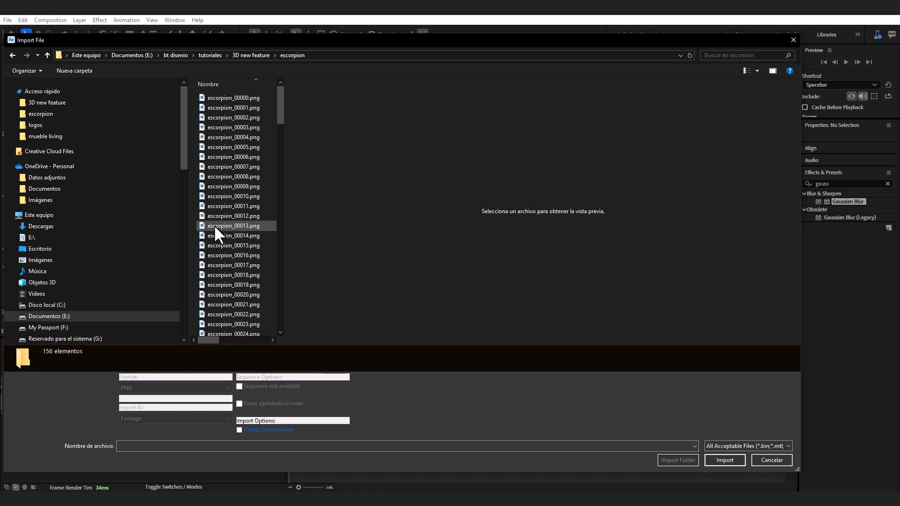
pyautogui.click(229, 97)
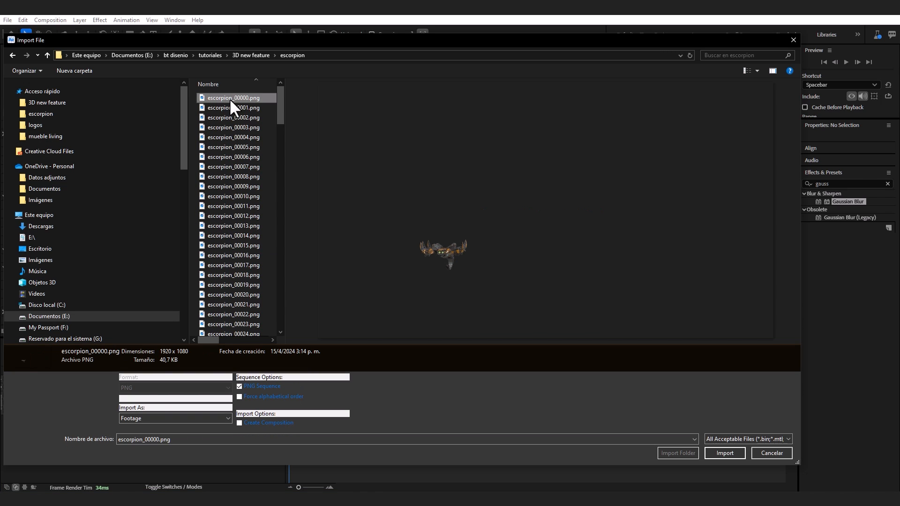
pyautogui.click(735, 452)
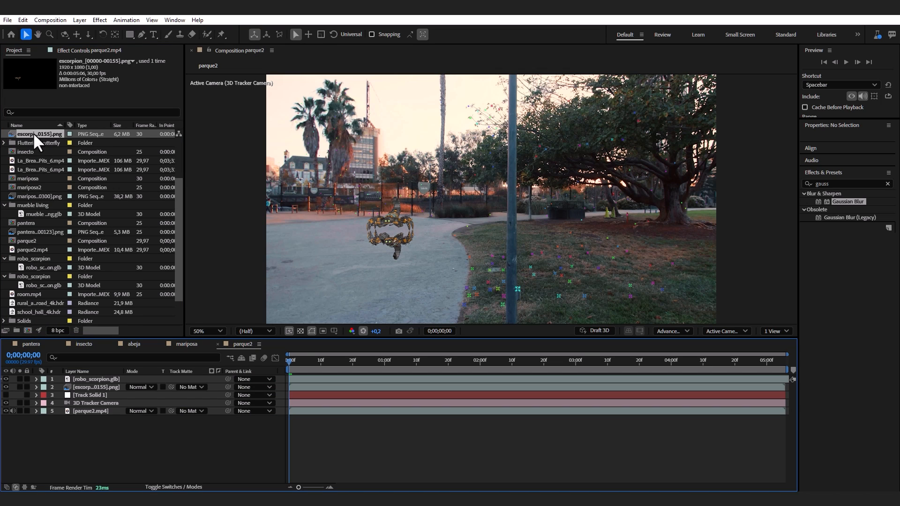
# Step: Undo the replacement of the sombra layer with the escorpion PNG sequence
pyautogui.hotkey('ctrl', 'z')
pyautogui.hotkey('ctrl', 'z')
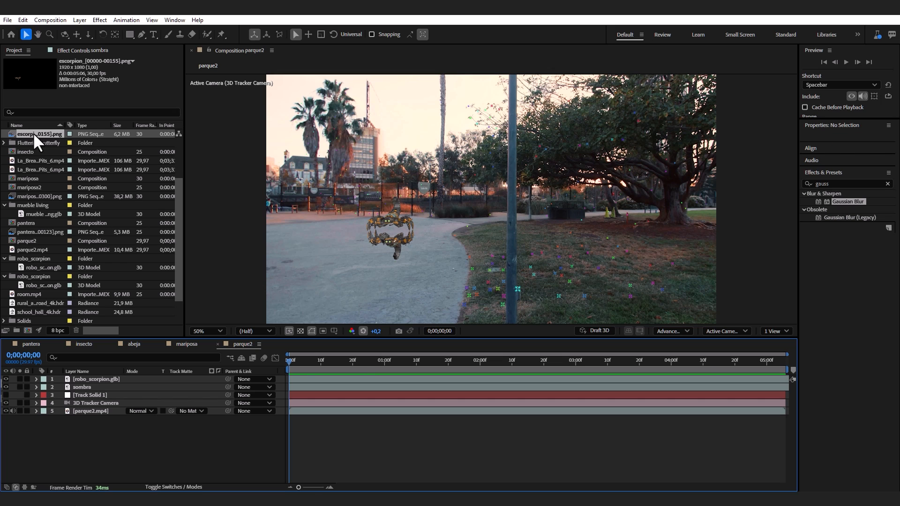
# Step: Interpret the escorpion PNG sequence footage at an assumed frame rate of 29,97 frames per second
pyautogui.rightClick(33, 132)
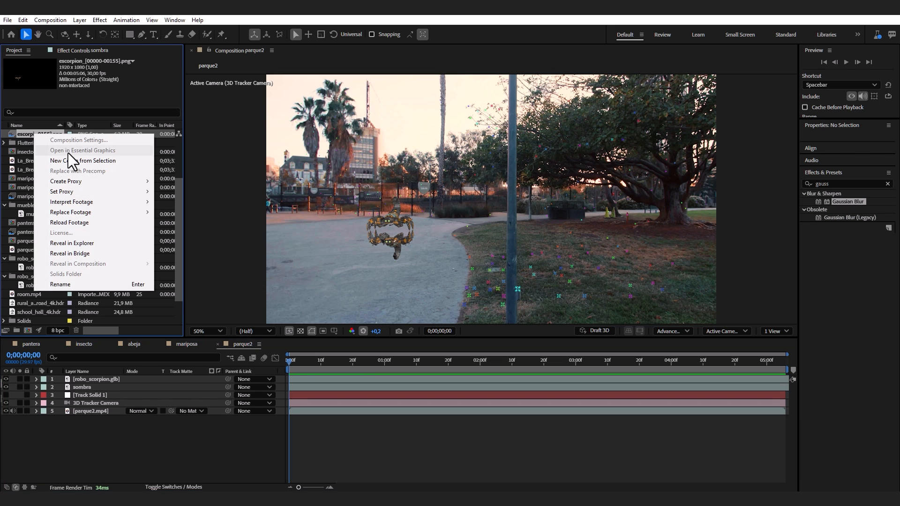
pyautogui.moveTo(84, 200)
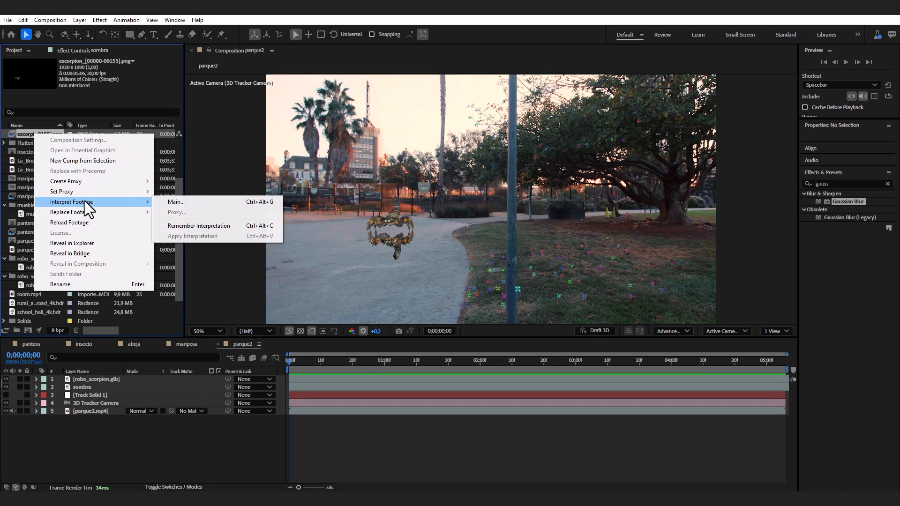
pyautogui.click(173, 200)
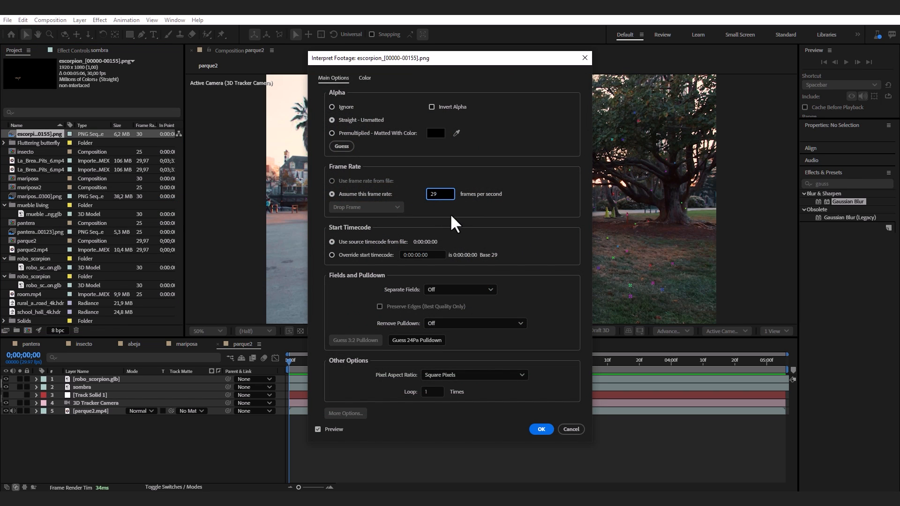
pyautogui.write('29,97')
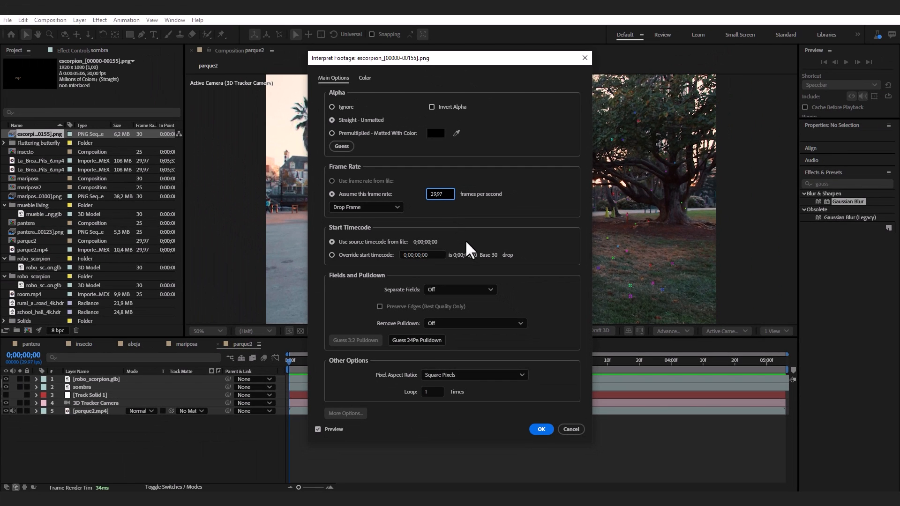
pyautogui.click(494, 198)
pyautogui.click(542, 428)
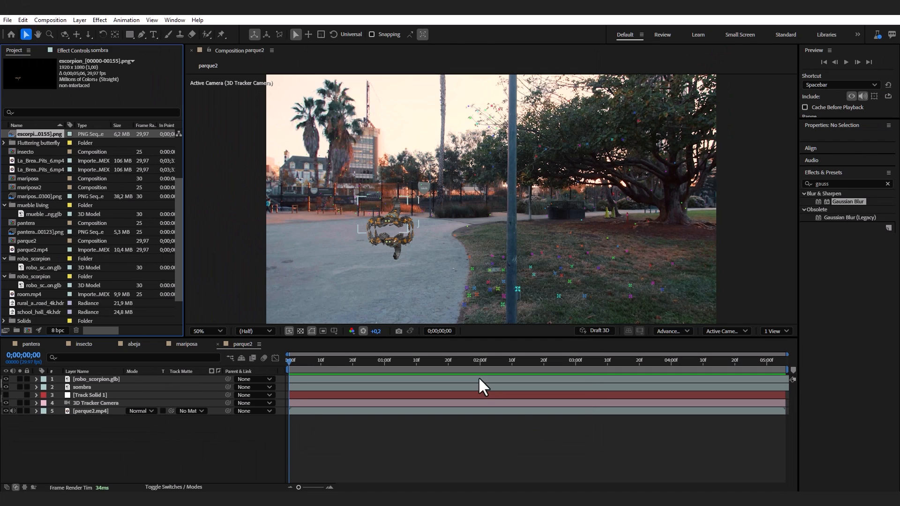
# Step: Replace the sombra layer in the parque2 timeline with the escorpion PNG sequence
pyautogui.moveTo(38, 134); pyautogui.dragTo(91, 386)
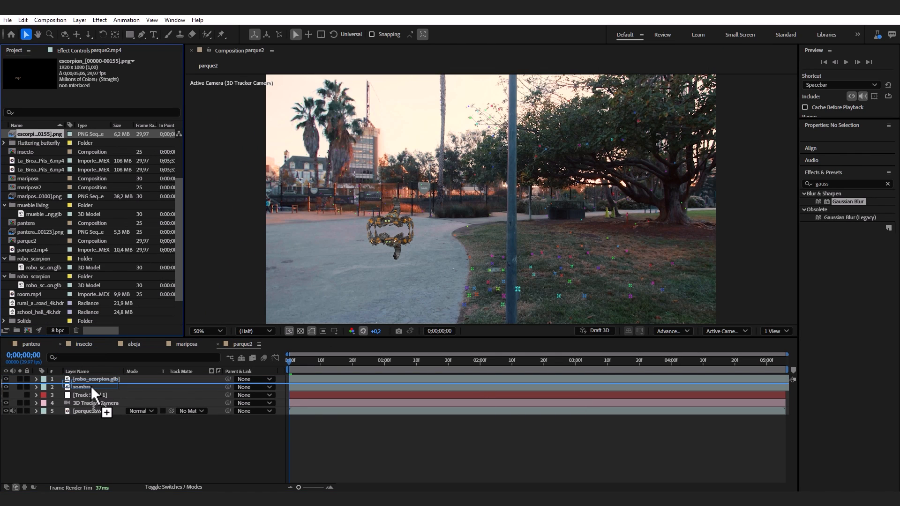
pyautogui.moveTo(91, 386); pyautogui.dragTo(90, 386)
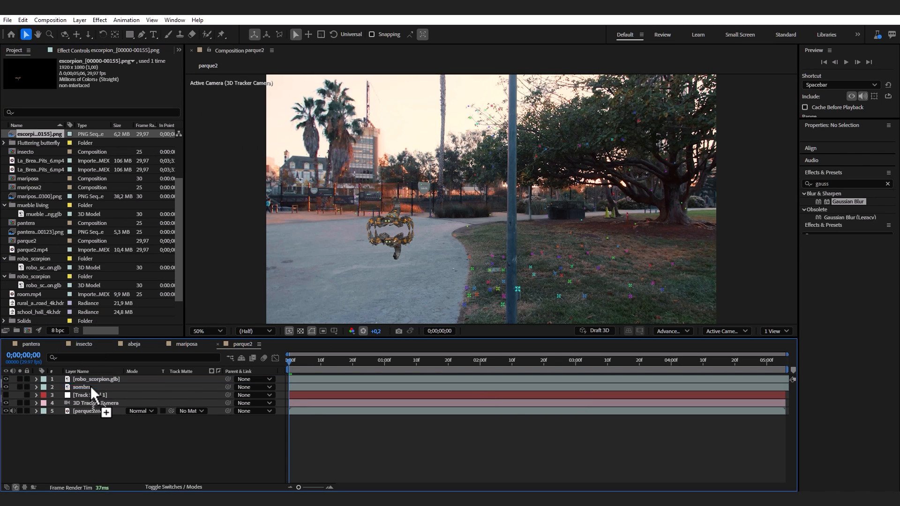
# Step: Squash the escorpion sequence layer to 47% vertical scale and set its position to 960, 602 beneath the scorpion's legs
pyautogui.click(78, 392)
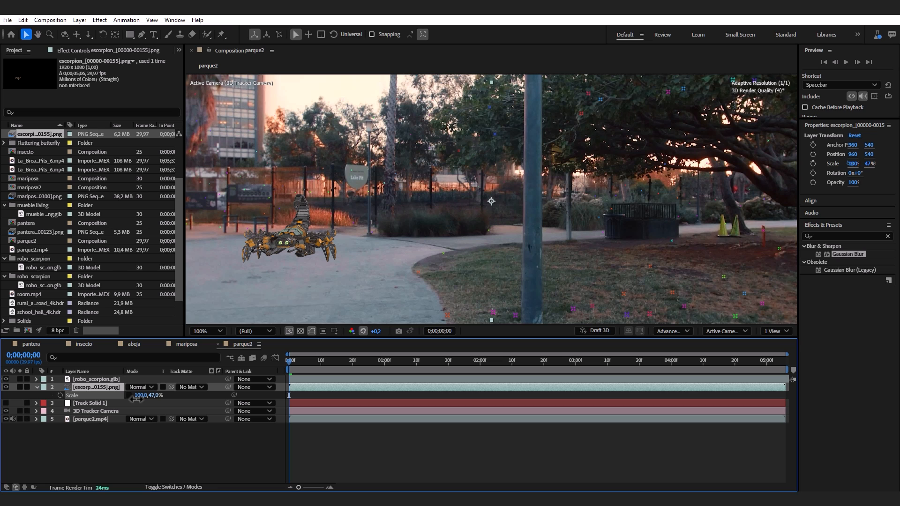
pyautogui.click(106, 387)
pyautogui.press('p')
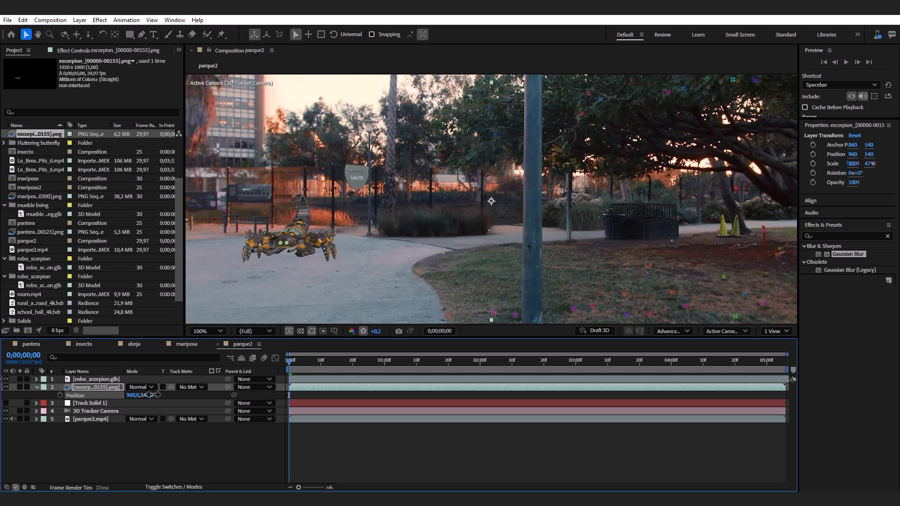
pyautogui.moveTo(146, 395); pyautogui.dragTo(178, 392)
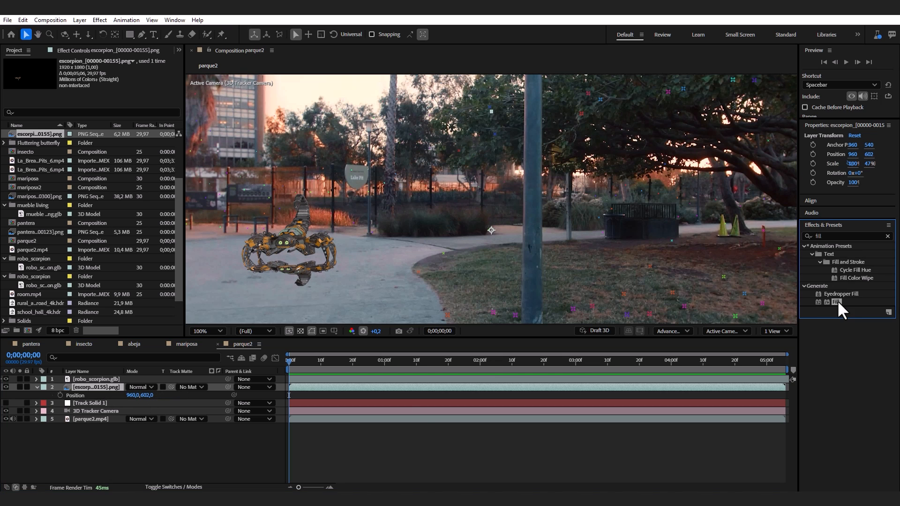
# Step: Apply the Fill effect to the escorpion sequence layer and set its color to black
pyautogui.moveTo(836, 302); pyautogui.dragTo(120, 388)
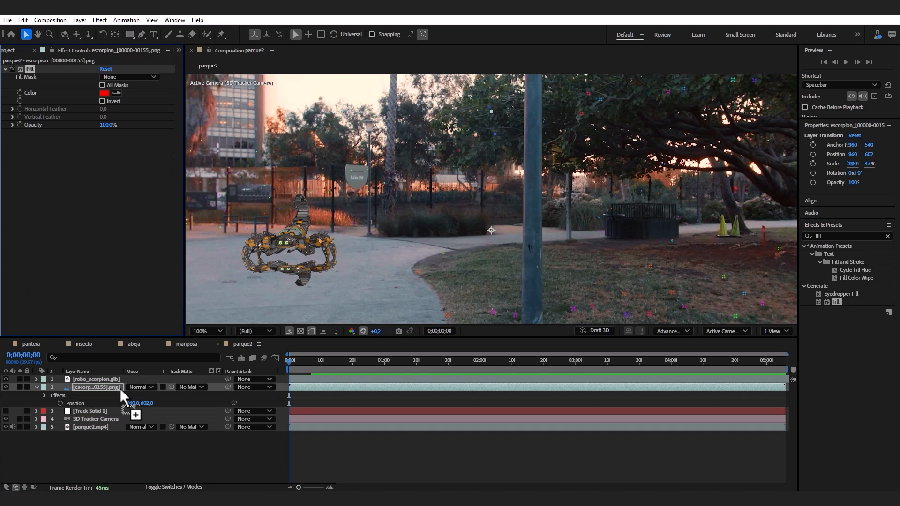
pyautogui.click(105, 93)
pyautogui.click(543, 196)
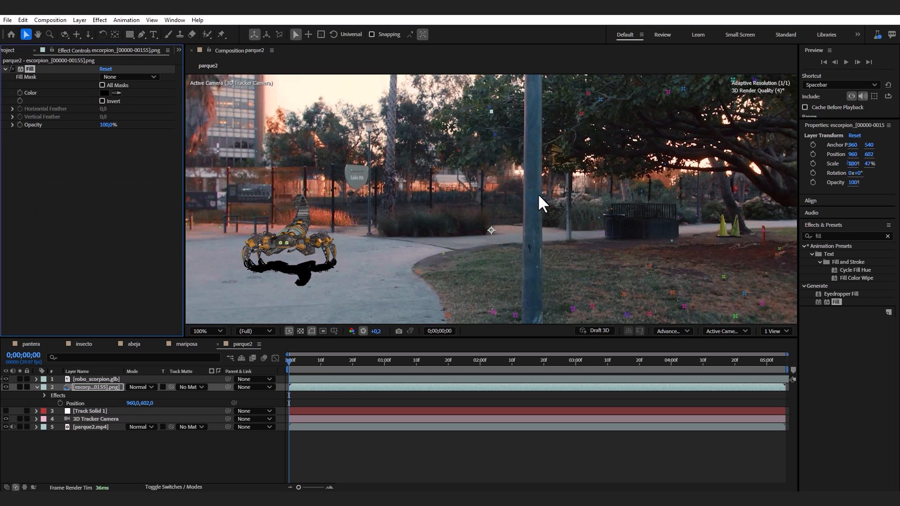
# Step: Lower the escorpion sequence layer's opacity to 25%
pyautogui.click(93, 387)
pyautogui.press('t')
pyautogui.moveTo(132, 395); pyautogui.dragTo(97, 396)
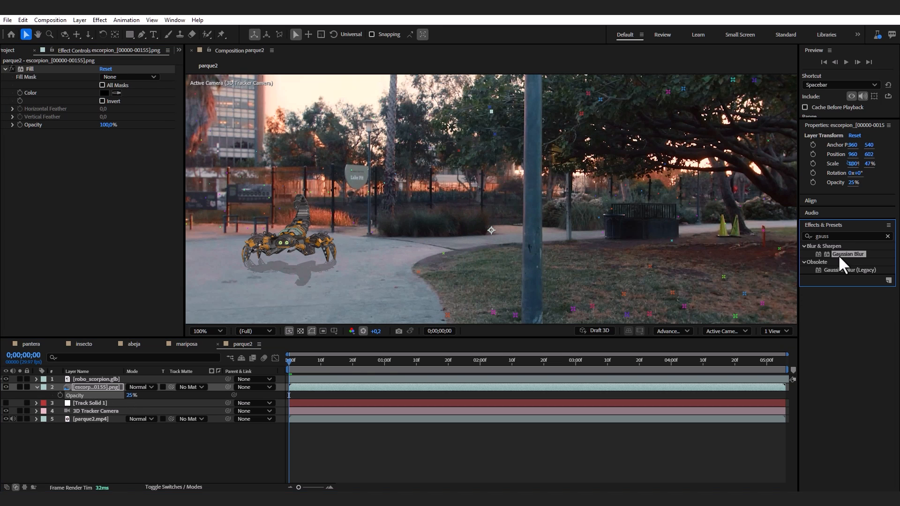
# Step: Apply Gaussian Blur with a blurriness of 36.3 to the escorpion sequence layer and set its blending mode to Overlay
pyautogui.moveTo(847, 254); pyautogui.dragTo(97, 389)
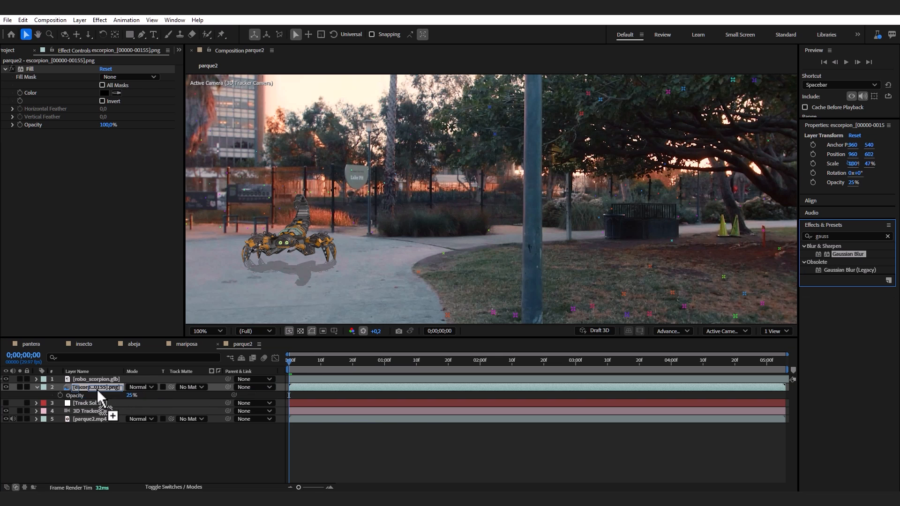
pyautogui.moveTo(104, 140); pyautogui.dragTo(271, 137)
pyautogui.click(133, 387)
pyautogui.click(182, 258)
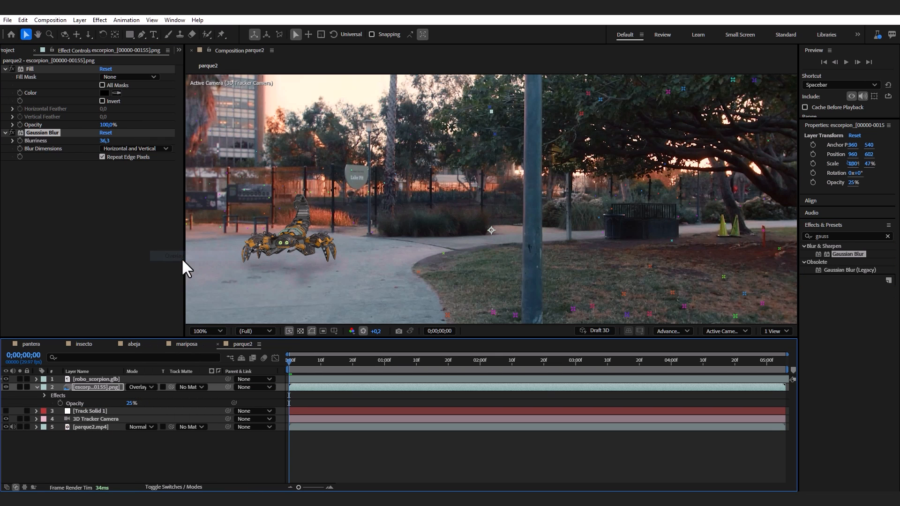
pyautogui.press('space')
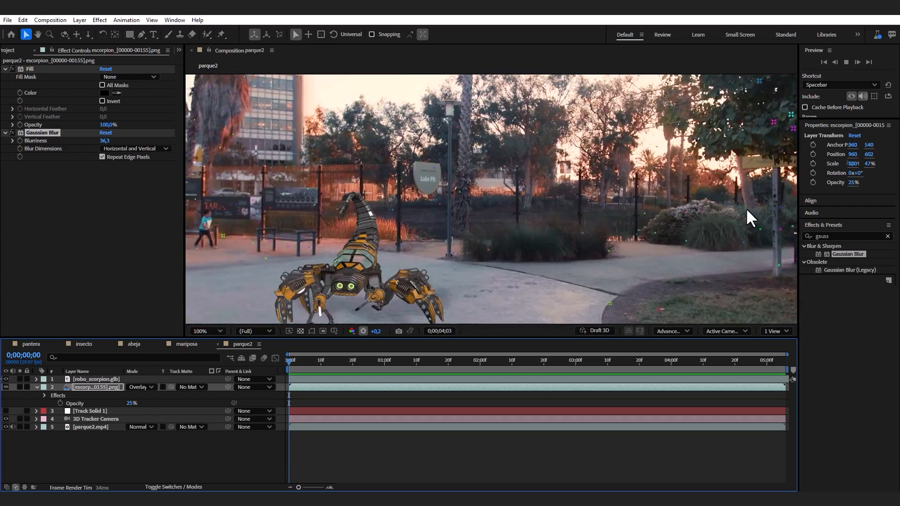
pyautogui.press('space')
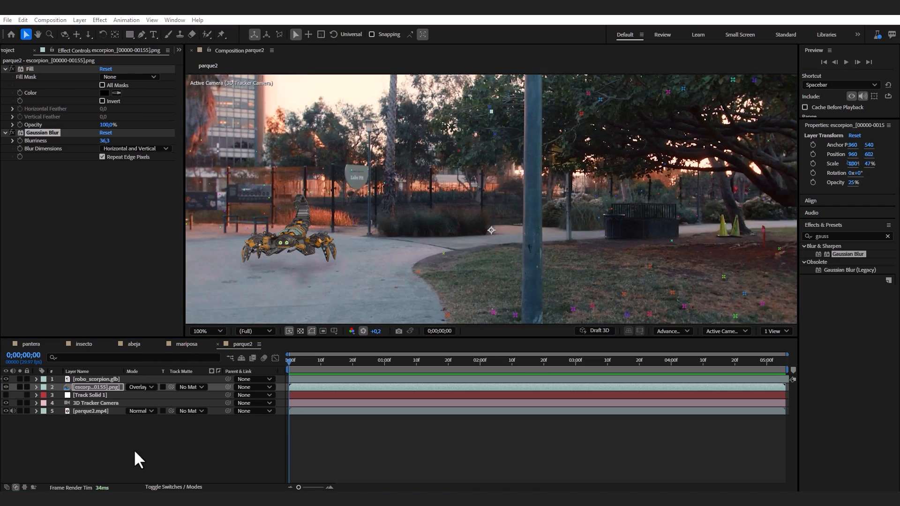
# Step: Add an Environment light at 100% intensity, with shadow casting off, to the parque2 composition
pyautogui.rightClick(133, 449)
pyautogui.moveTo(219, 338)
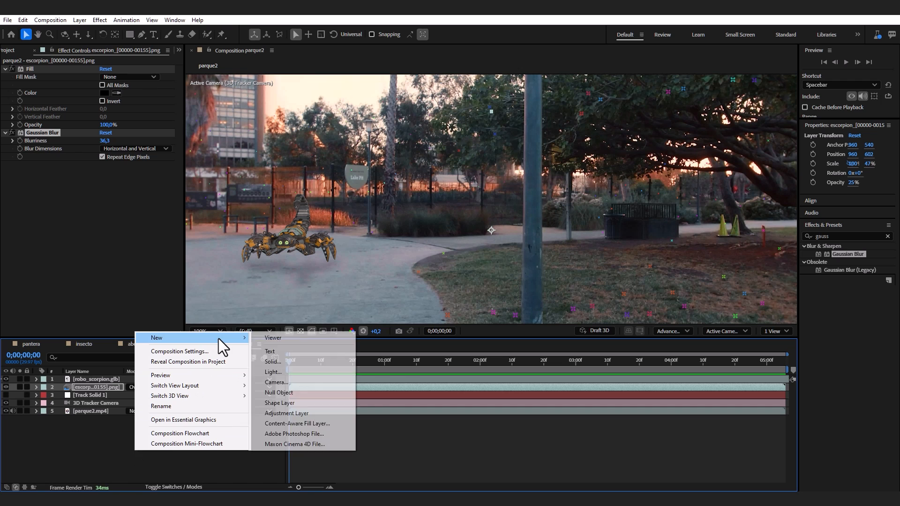
pyautogui.click(315, 371)
pyautogui.click(458, 160)
pyautogui.click(463, 220)
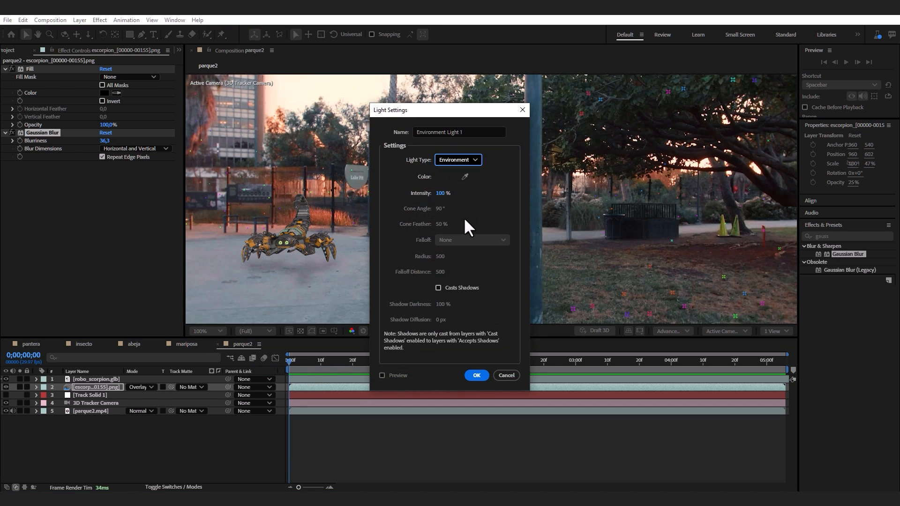
pyautogui.click(476, 375)
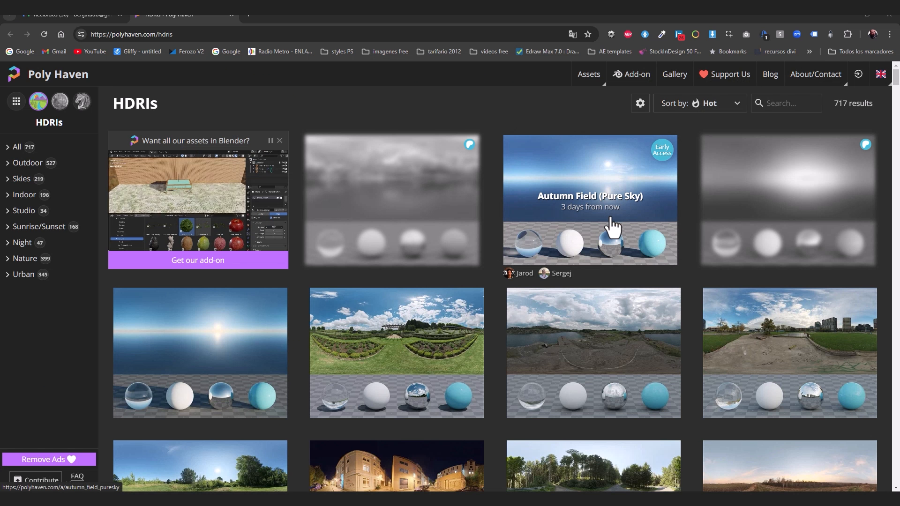
# Step: Browse the Poly Haven HDRI library in the browser and open the sunny green meadow HDRI
pyautogui.scroll(-3, 604, 225)
pyautogui.scroll(-1, 613, 228)
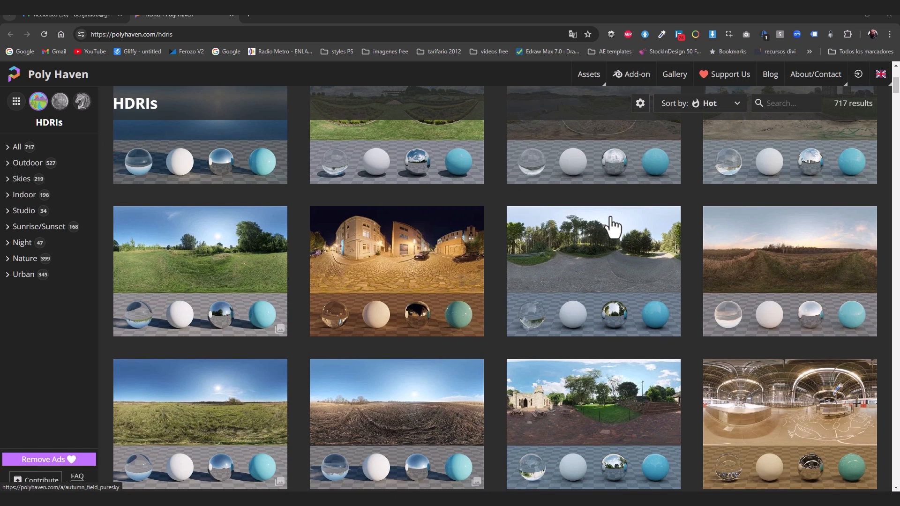
pyautogui.scroll(-1, 613, 227)
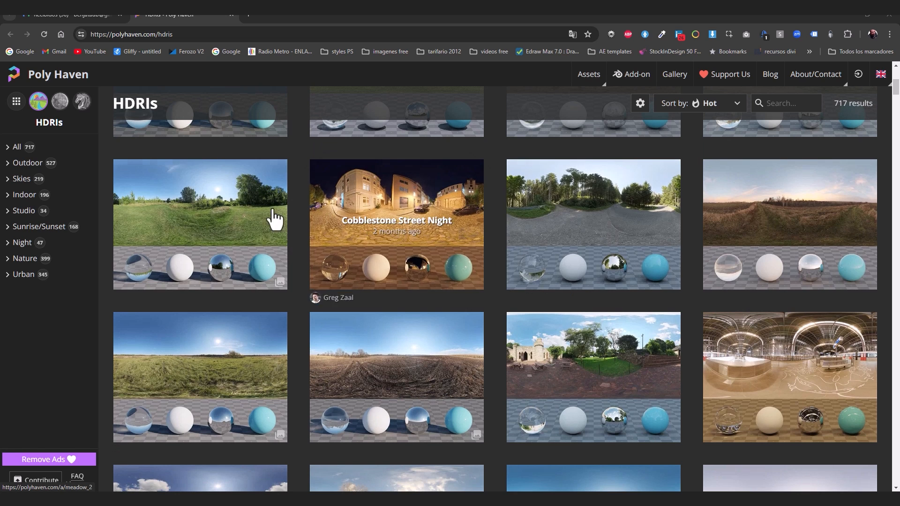
pyautogui.click(243, 216)
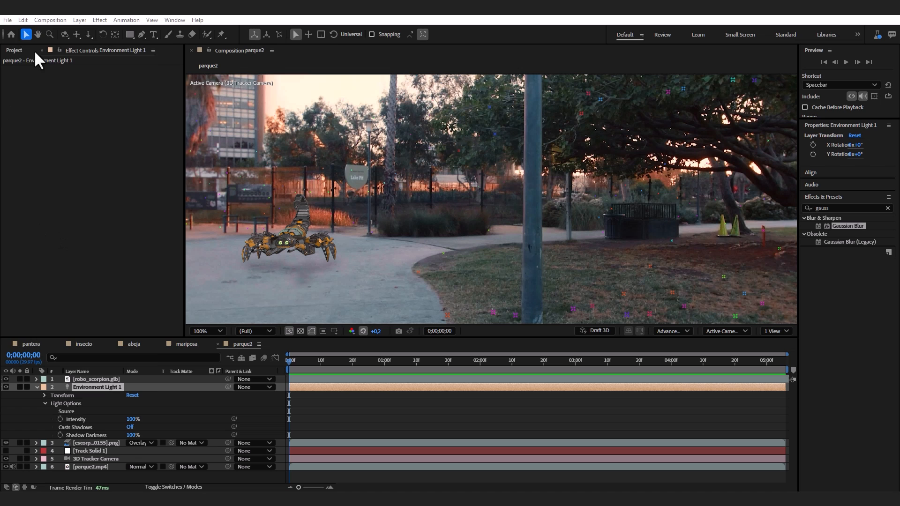
# Step: Import escorpoion.hdr from the 3D new feature folder into the After Effects project
pyautogui.click(8, 20)
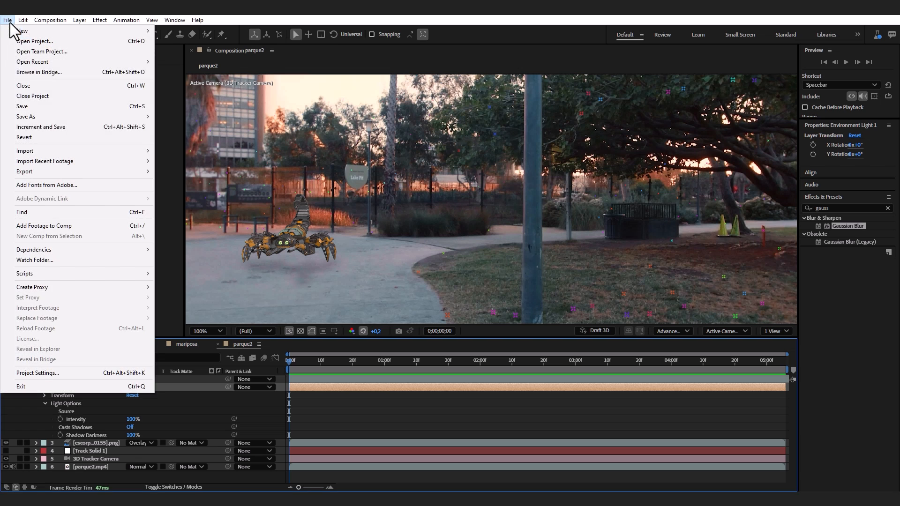
pyautogui.moveTo(46, 149)
pyautogui.click(198, 153)
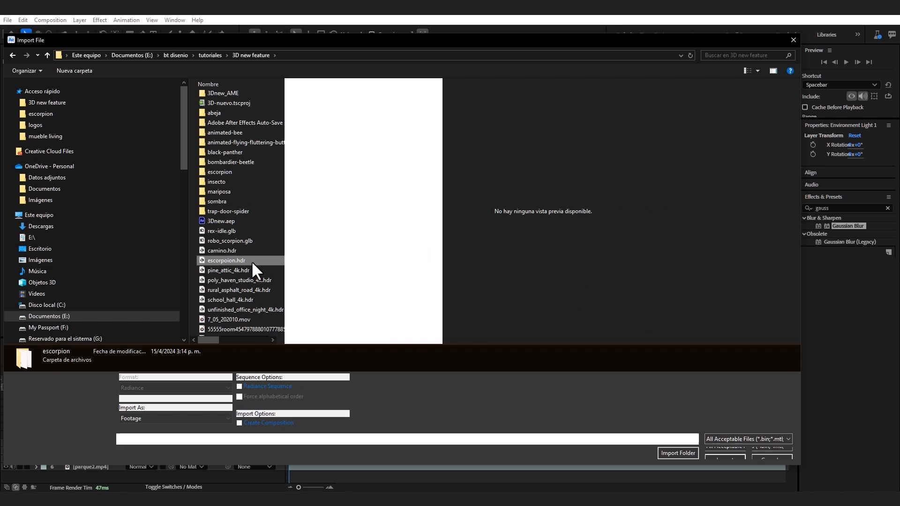
pyautogui.click(252, 260)
pyautogui.click(733, 452)
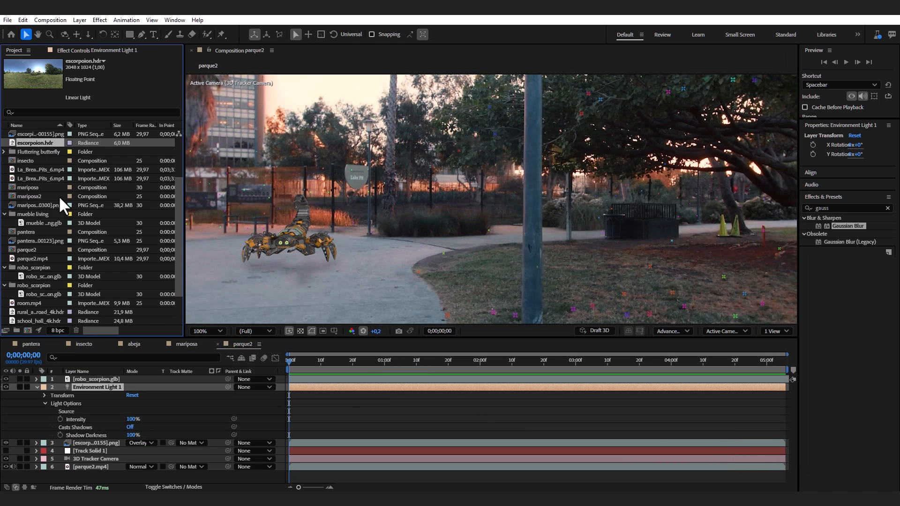
# Step: Add escorpoion.hdr beneath all layers in the parque2 timeline and set it as the source of Environment Light 1
pyautogui.moveTo(38, 145); pyautogui.dragTo(95, 477)
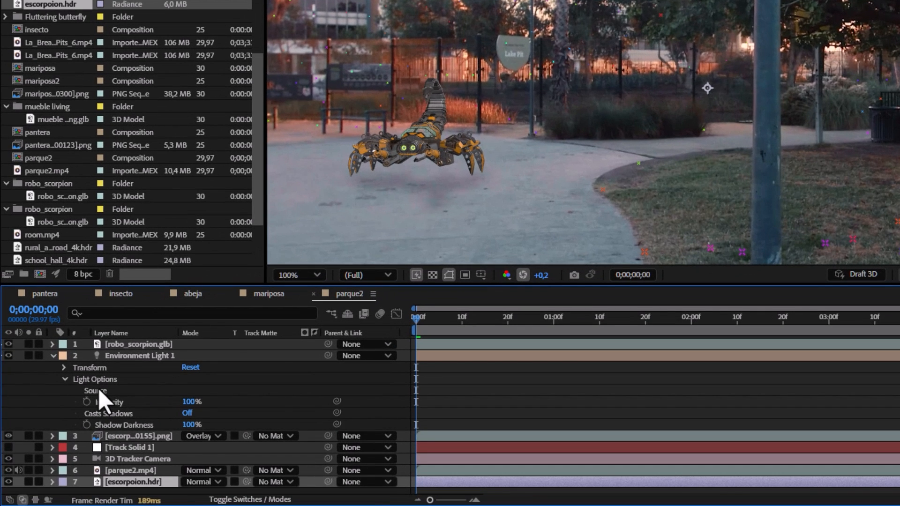
pyautogui.click(98, 388)
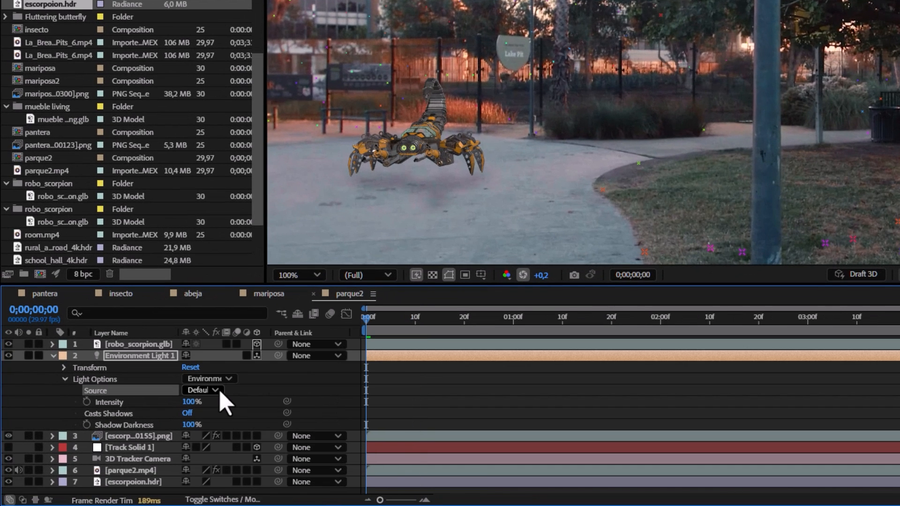
pyautogui.click(219, 390)
pyautogui.click(229, 421)
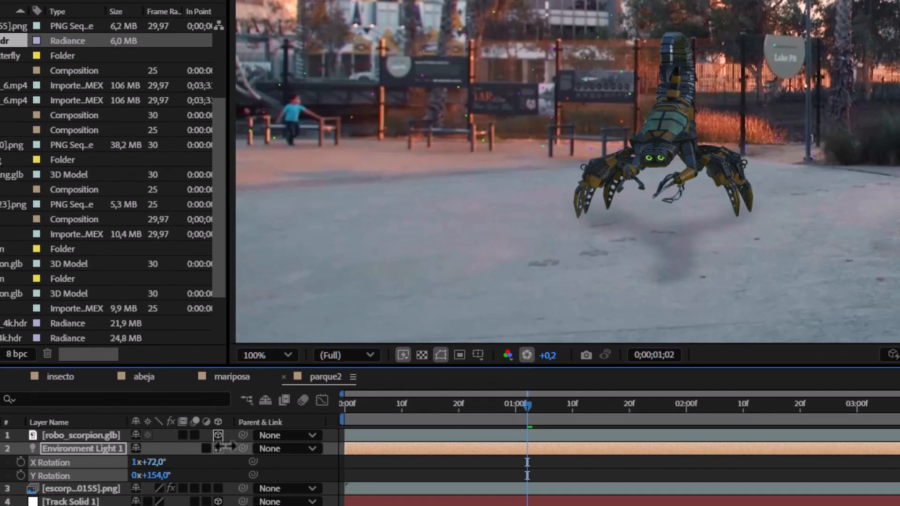
# Step: Rotate Environment Light 1 to 338° in X and 154° in Y, and check the scorpion's lighting near the clip's start
pyautogui.moveTo(197, 380)
pyautogui.mouseDown()
pyautogui.moveTo(210, 380)
pyautogui.moveTo(184, 383)
pyautogui.mouseUp()
pyautogui.moveTo(224, 441); pyautogui.dragTo(147, 452)
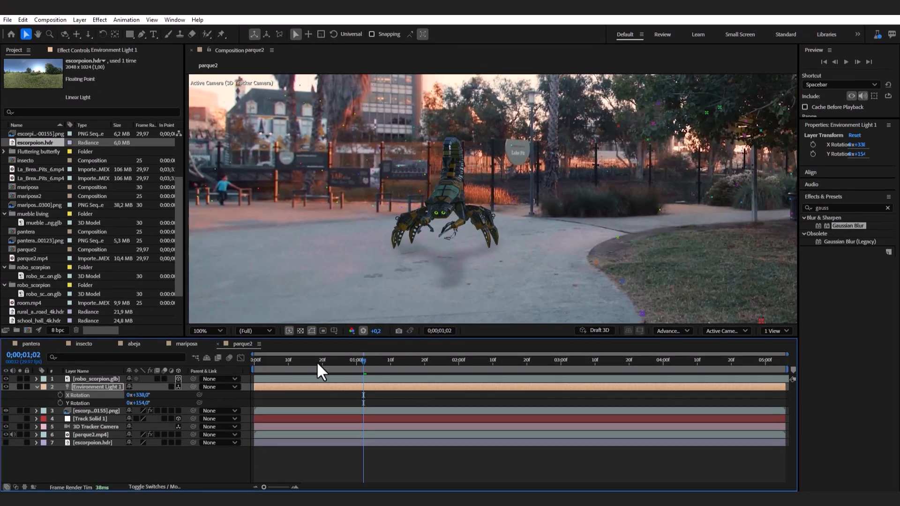
pyautogui.click(260, 367)
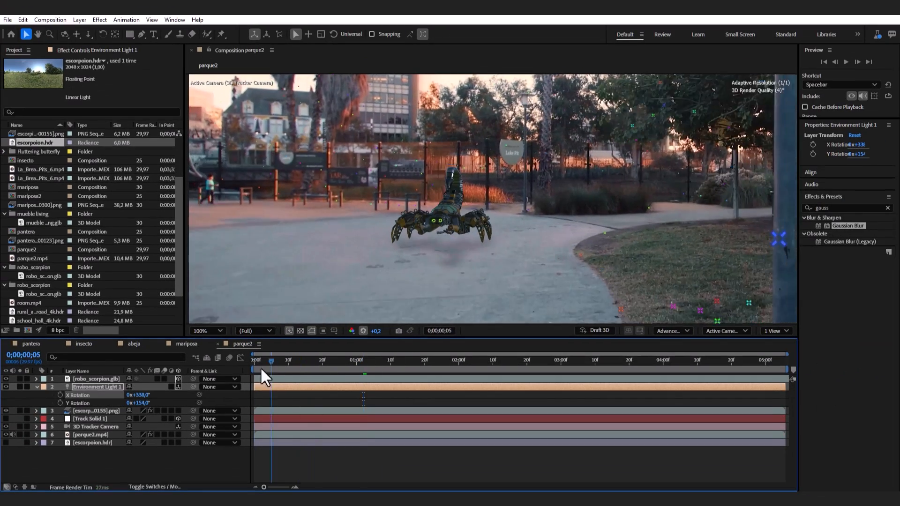